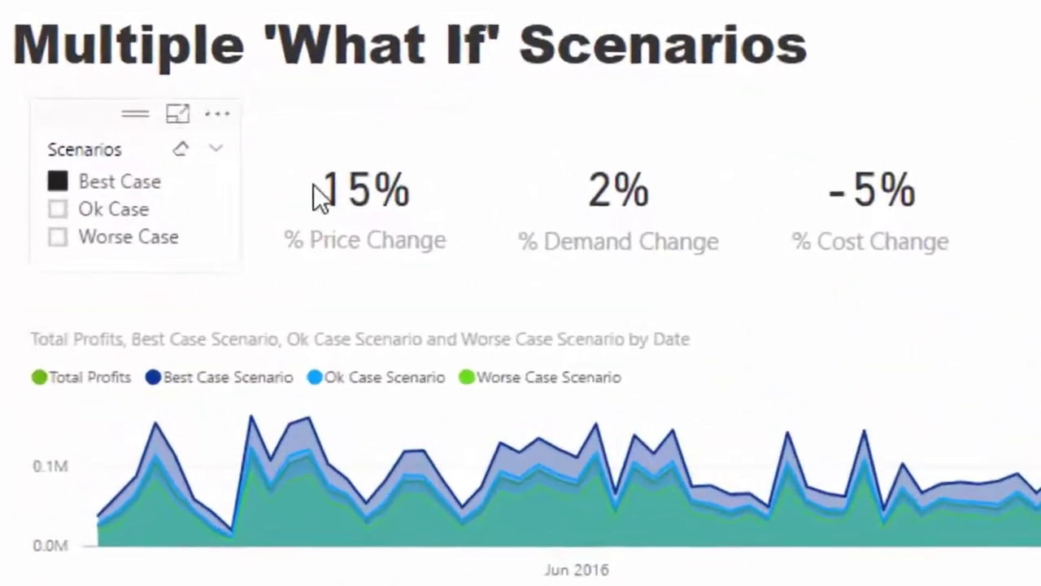
- Check the price, demand and cost cards while cycling the Scenarios slicer through Ok, Worse and Best Case
click(344, 193)
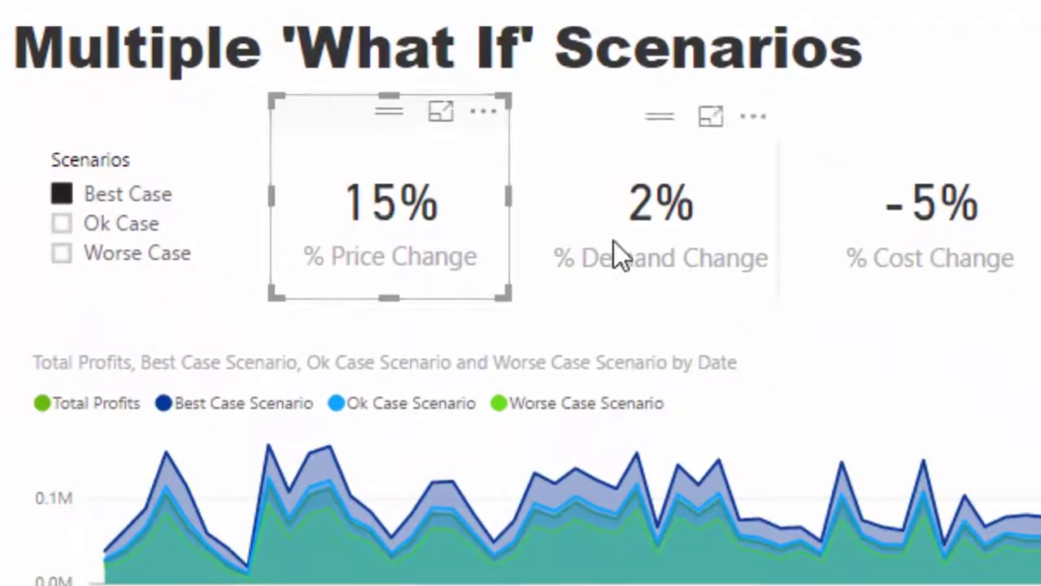
click(674, 222)
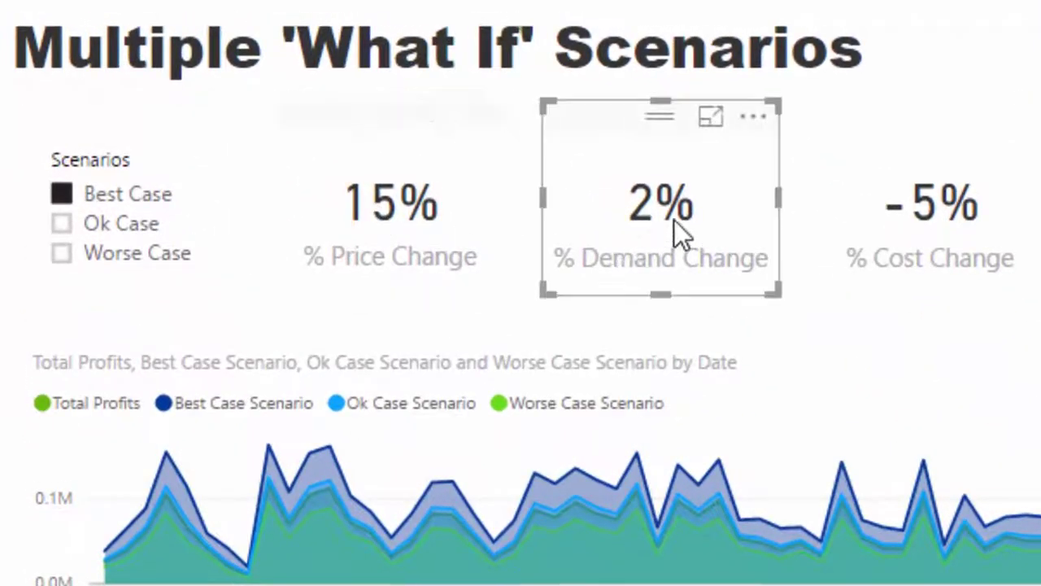
click(940, 205)
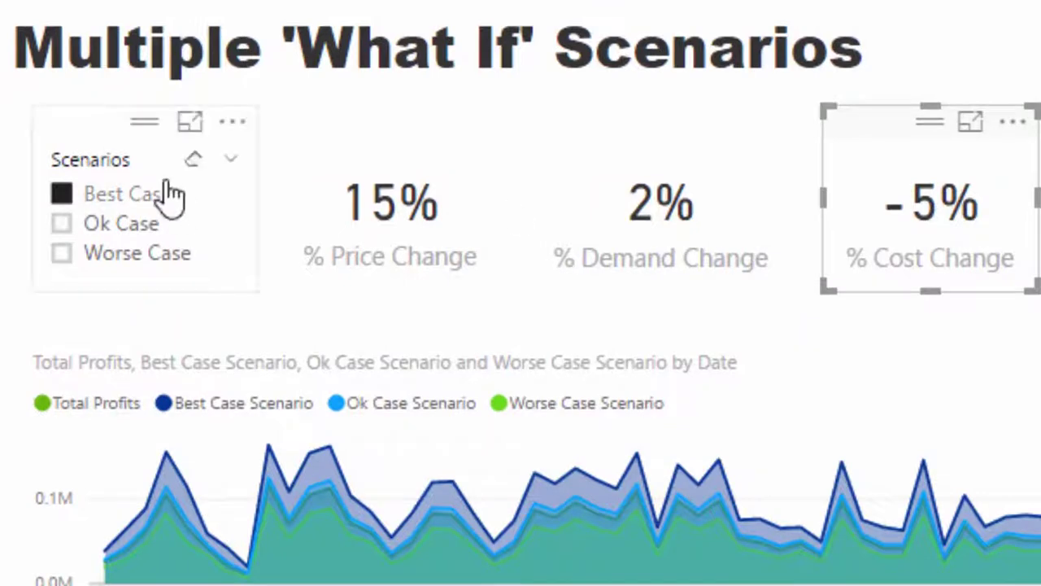
click(103, 132)
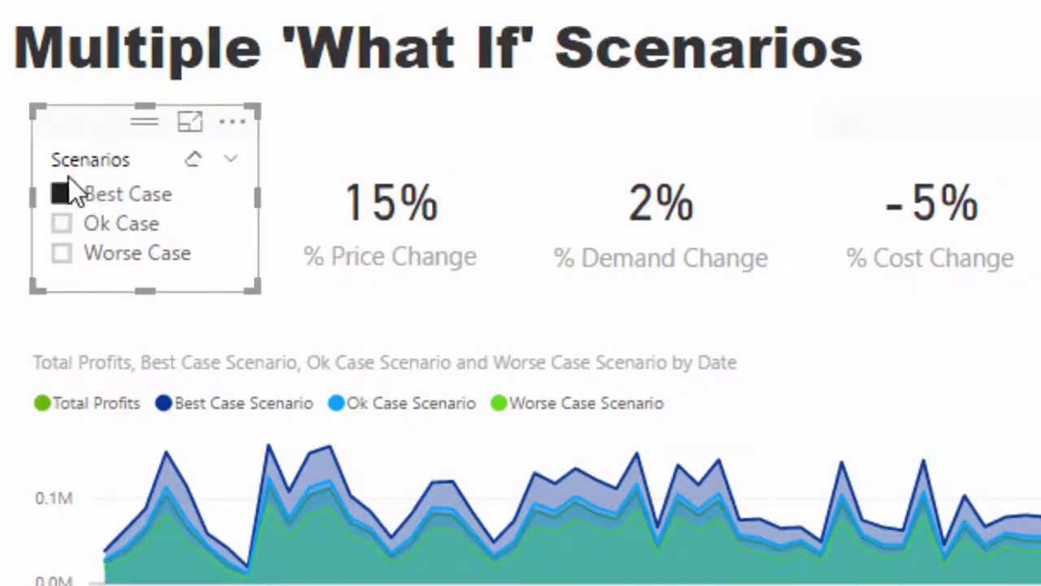
click(62, 225)
click(61, 253)
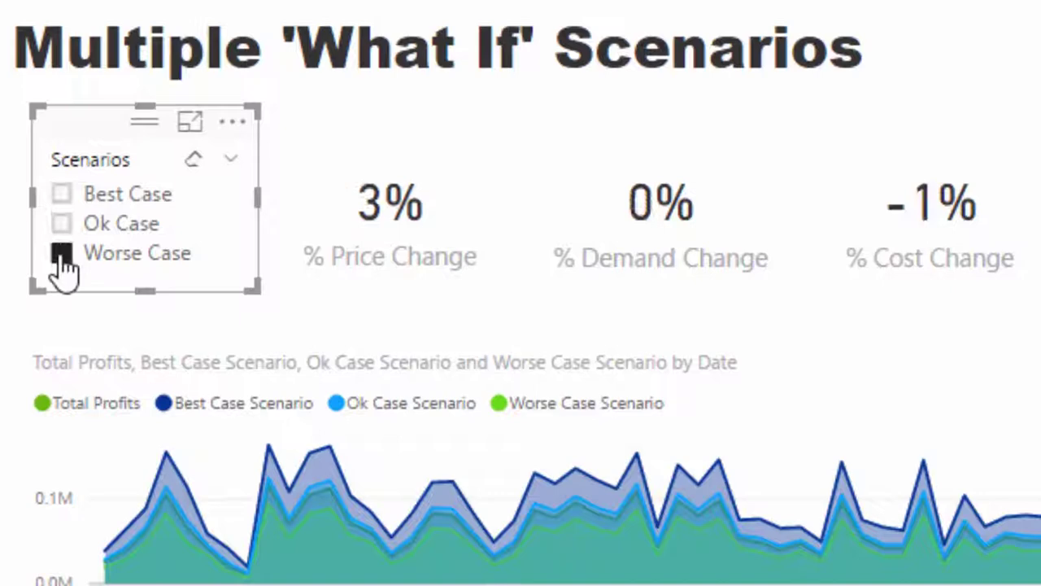
click(62, 194)
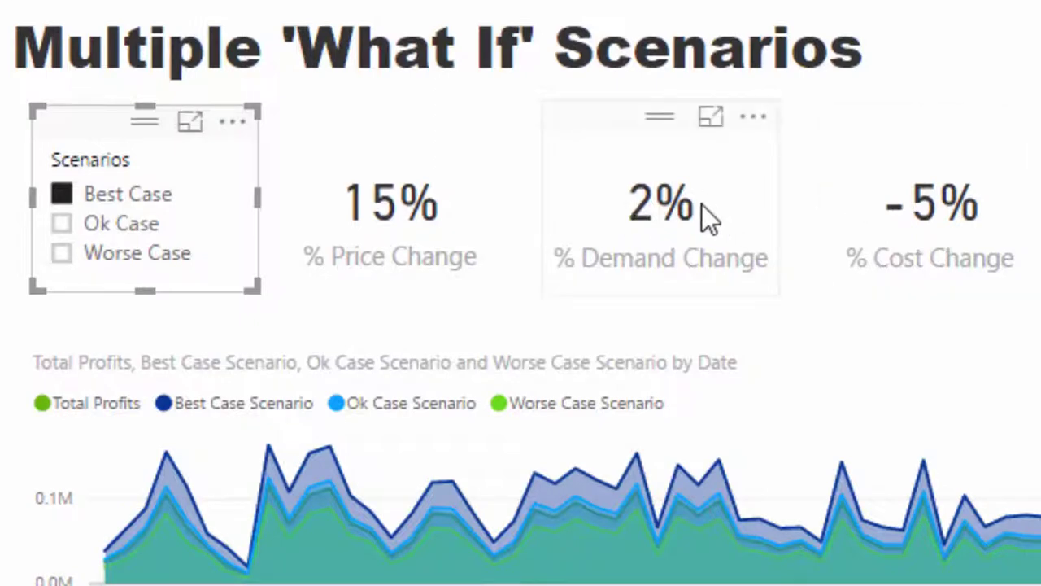
- Recheck the three cards and leave the slicer on Worse Case, showing 0%, -15% and 5%
click(384, 205)
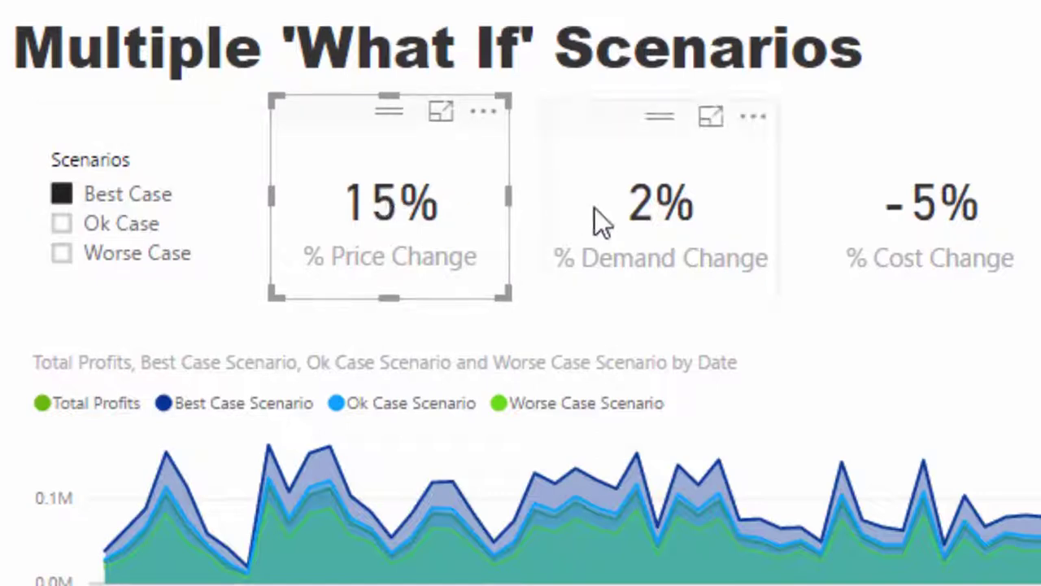
click(633, 205)
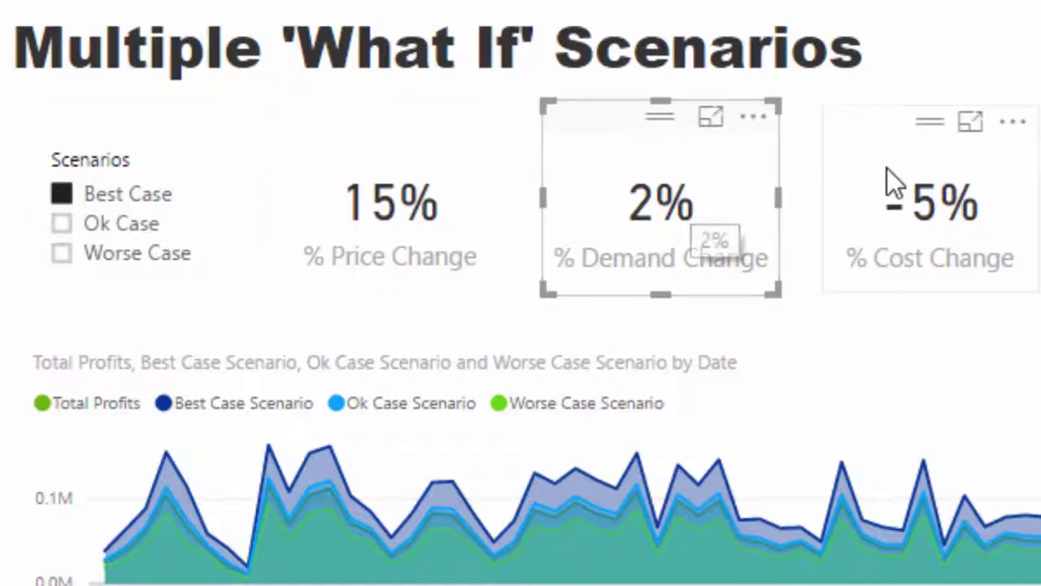
click(909, 158)
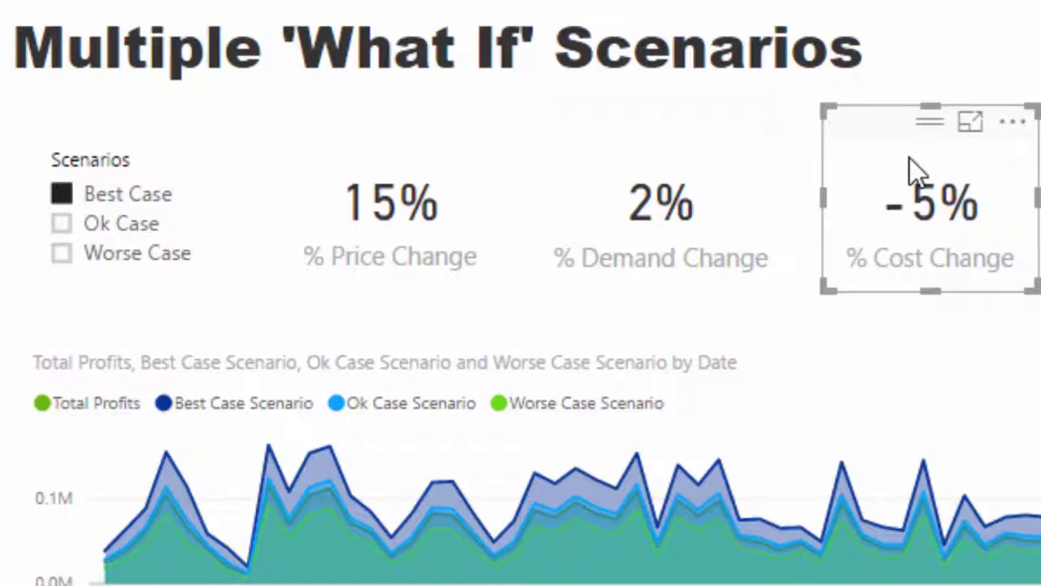
click(61, 223)
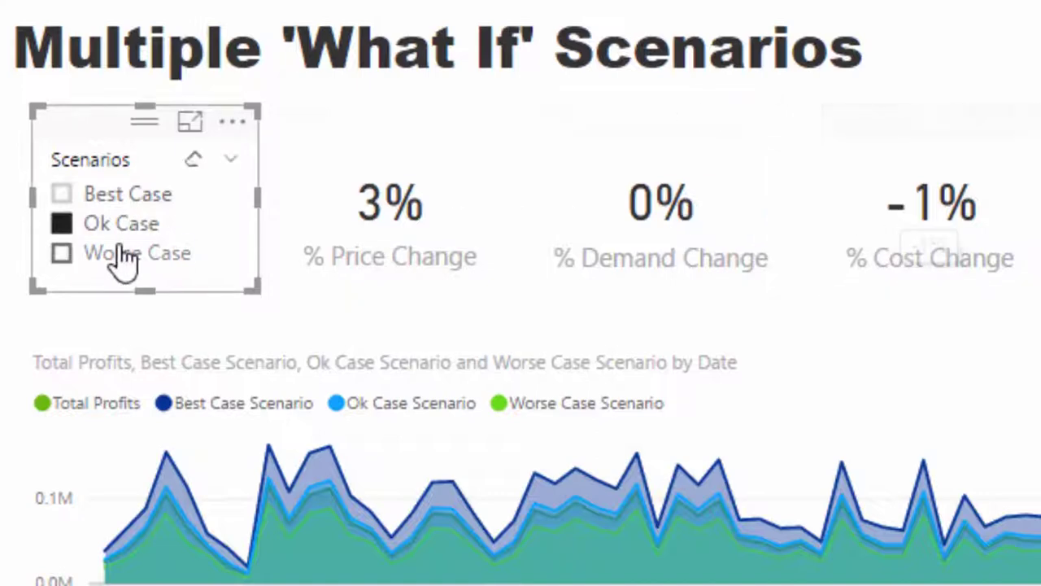
click(61, 253)
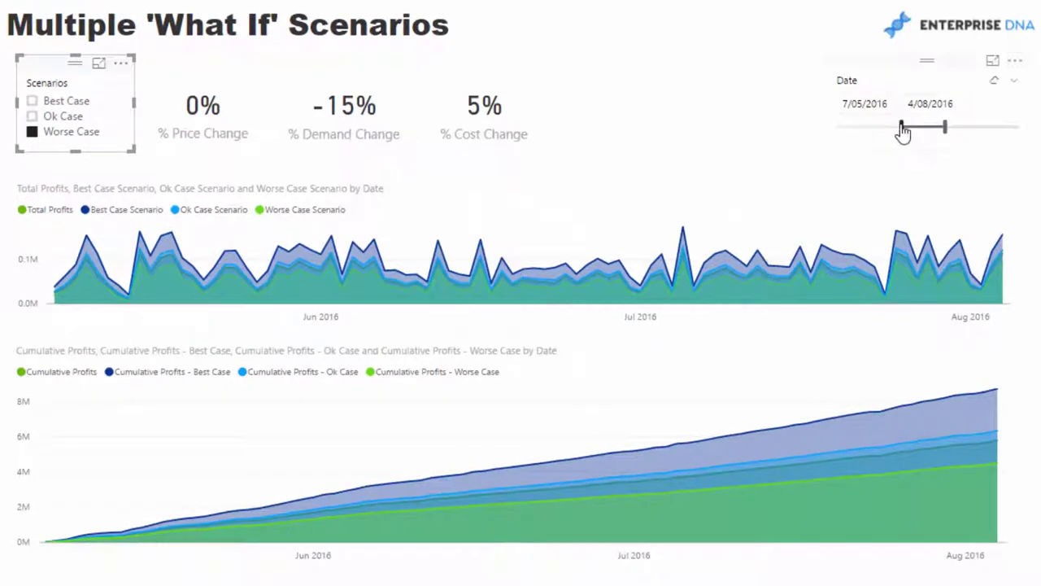
- Stretch the Date slicer to 1/01/2016–30/12/2016 and inspect the cumulative profits chart in Focus mode
drag(902, 127, 838, 131)
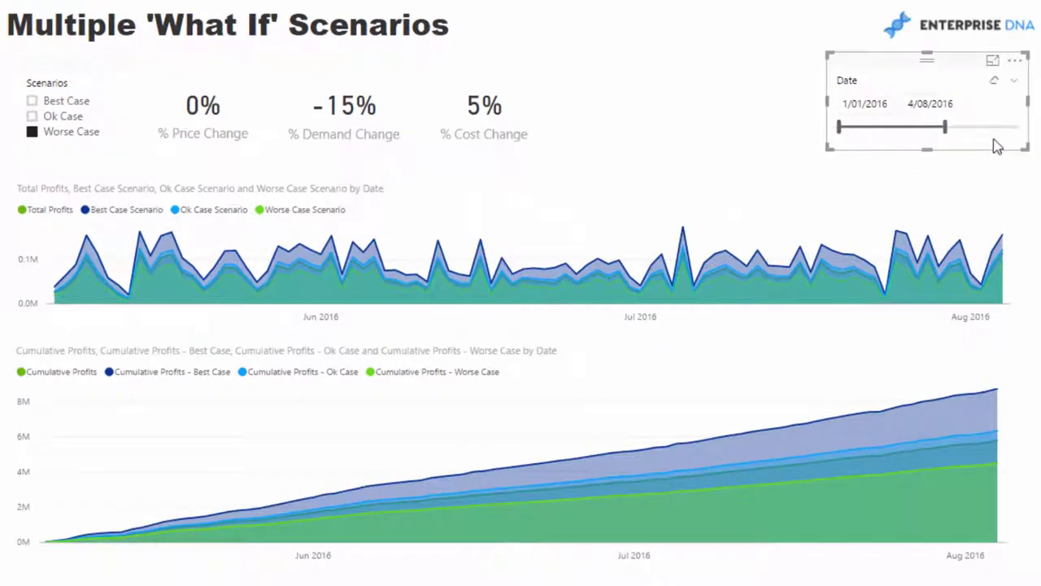
drag(946, 127, 1023, 135)
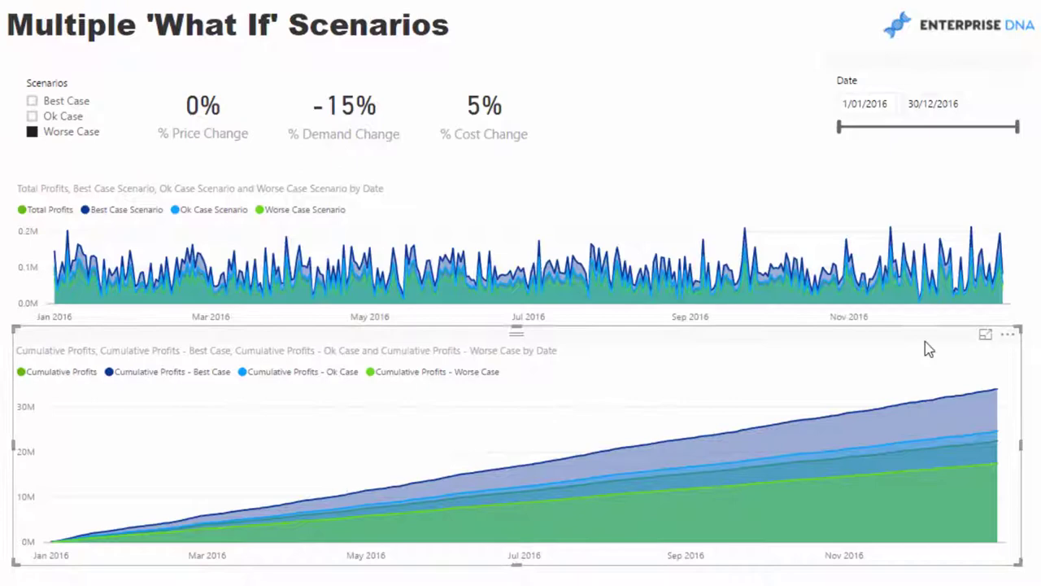
click(985, 334)
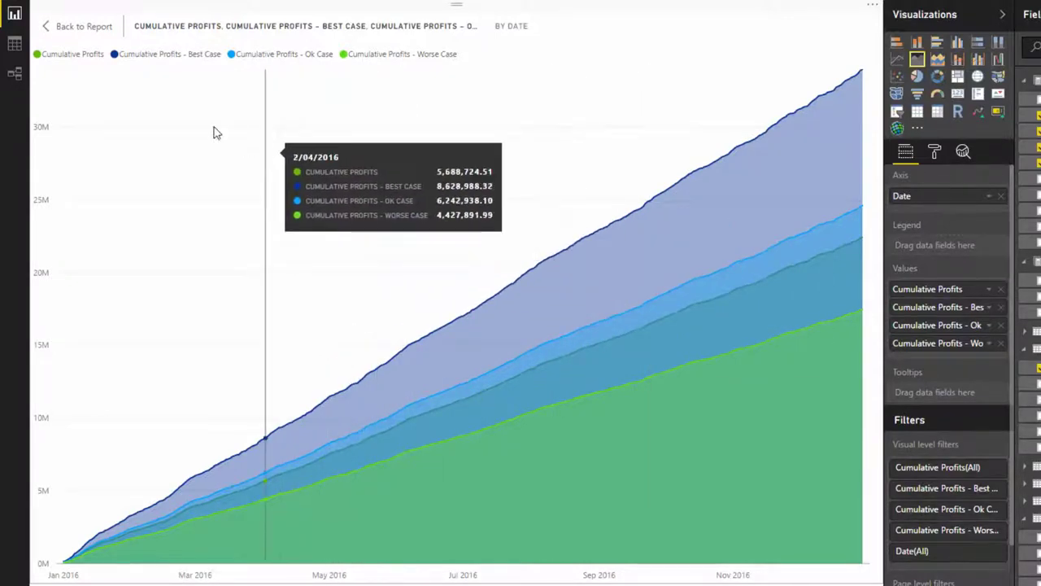
click(84, 26)
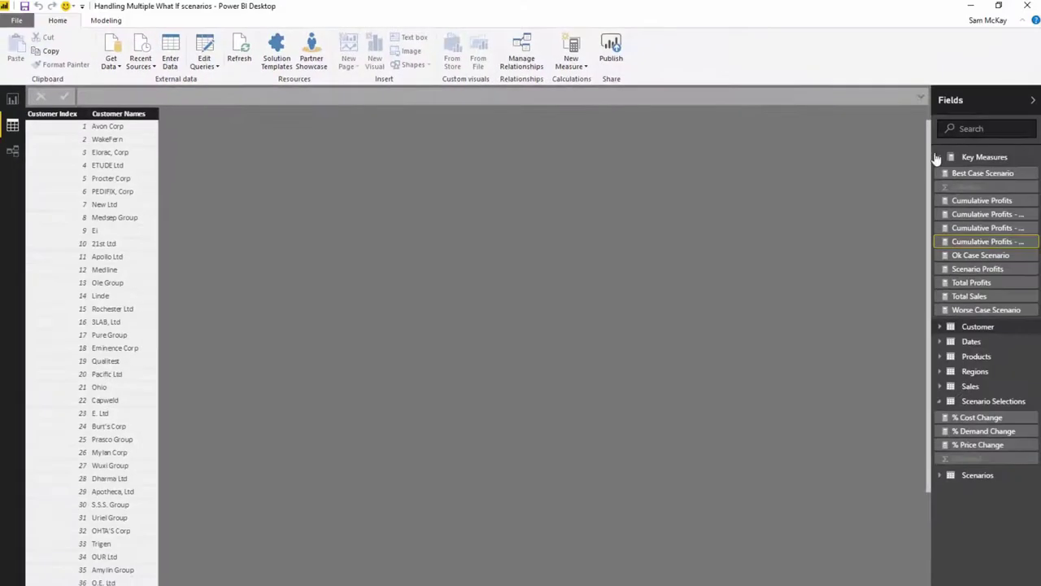
- In Data view, collapse Key Measures and Scenario Selections, view the Scenarios table rows, then go back to Report view
click(937, 157)
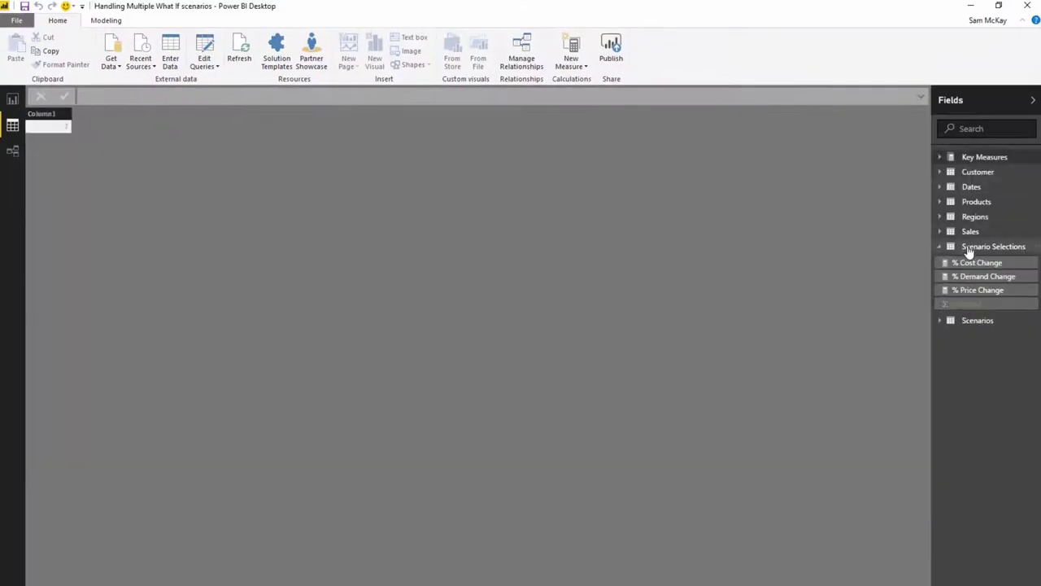
click(968, 247)
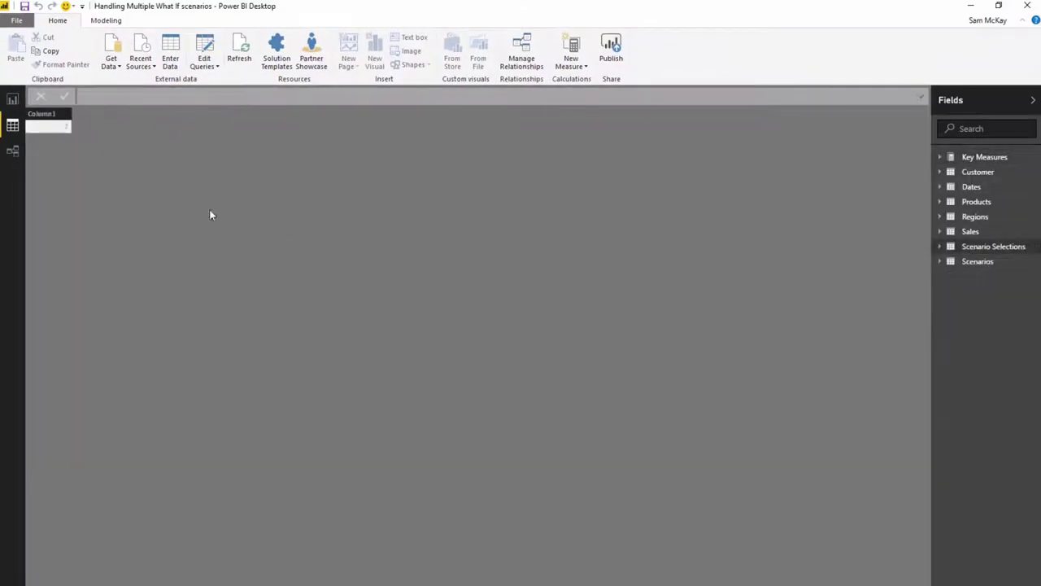
click(979, 261)
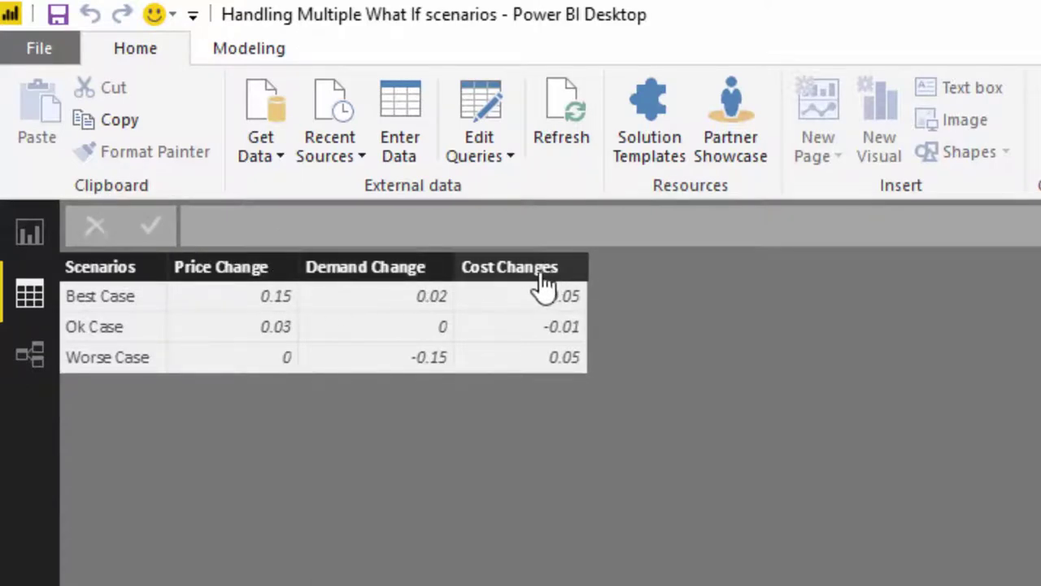
click(24, 235)
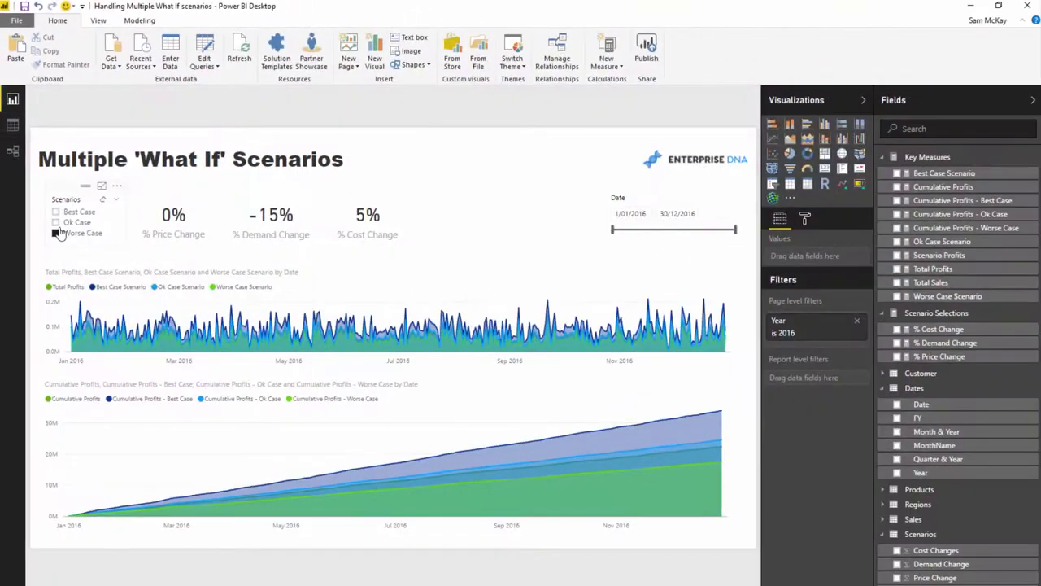
- Toggle the Scenarios slicer through Ok Case and Best Case, ending on Worse Case
click(55, 223)
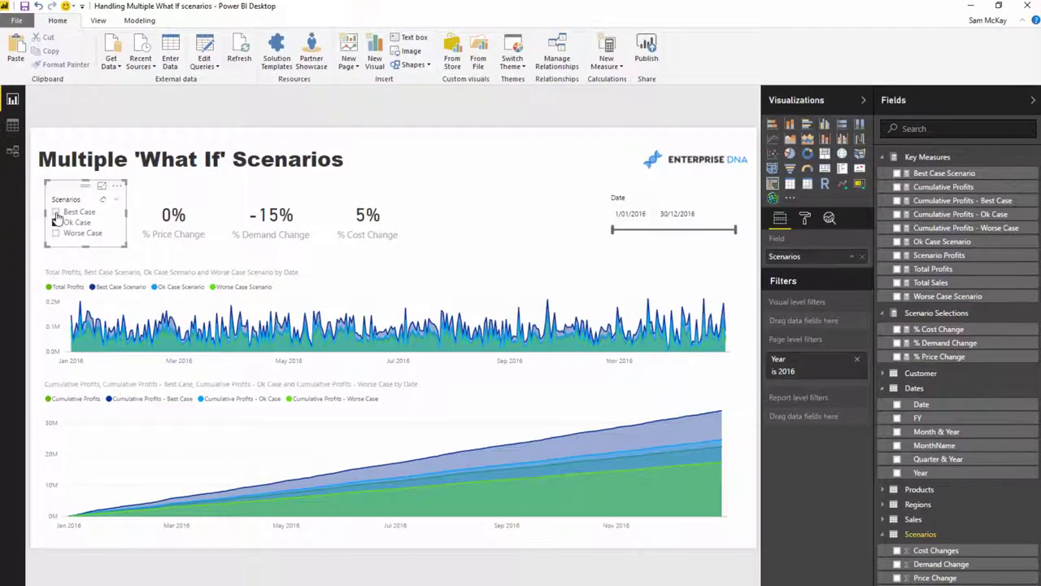
click(55, 211)
click(56, 232)
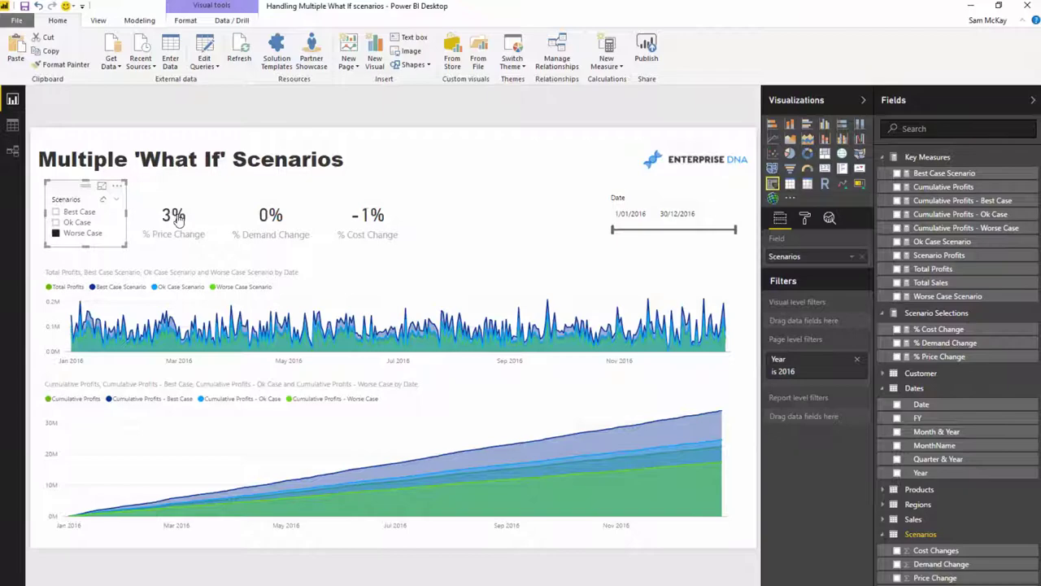
- Examine the % Price Change formula: IF(HASONEVALUE(Scenarios[Scenarios]), MIN(Scenarios[Price Change]), 0)
click(940, 356)
drag(503, 95, 157, 93)
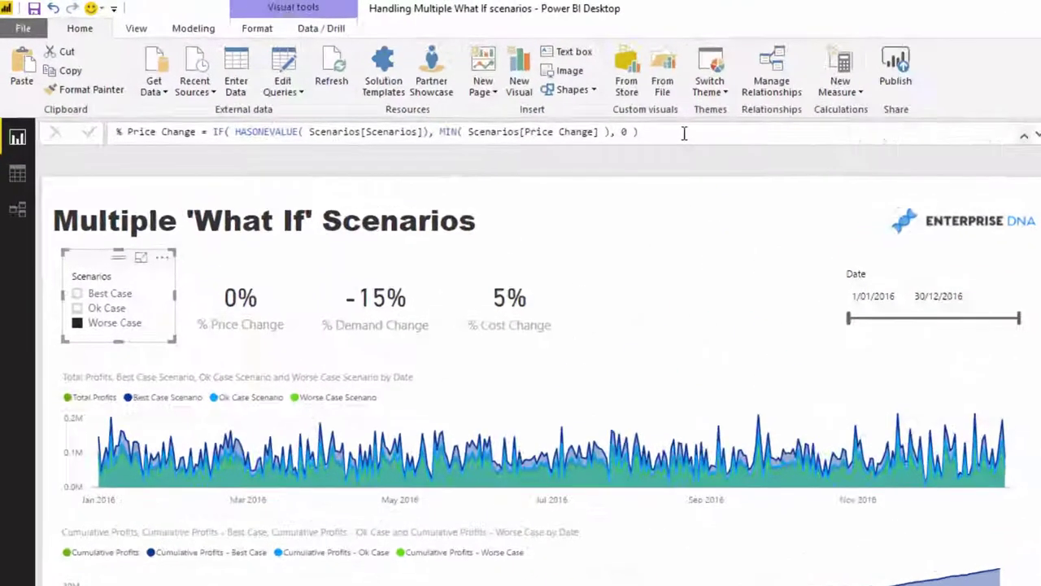
drag(341, 203, 332, 205)
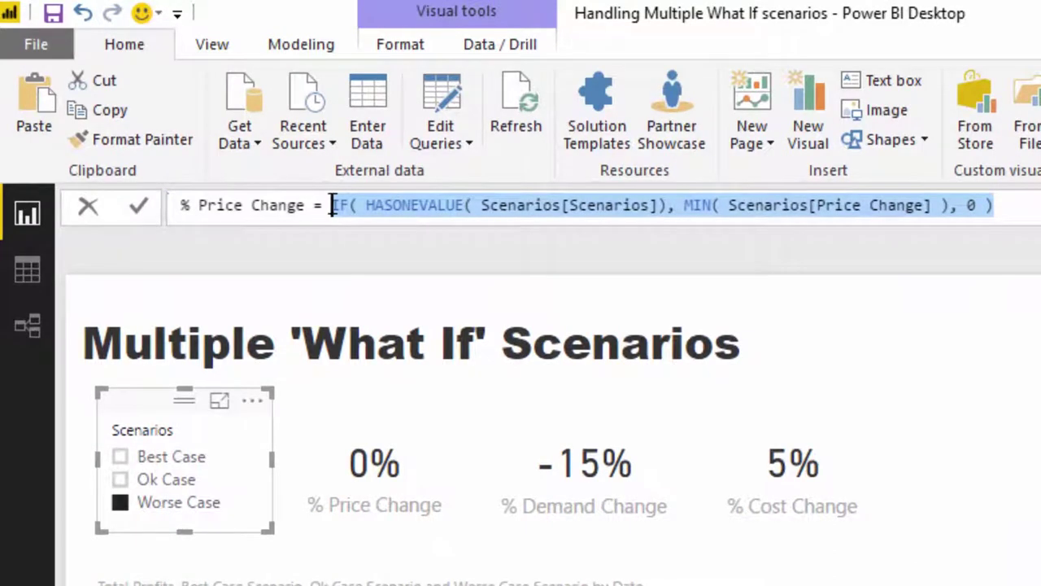
click(333, 205)
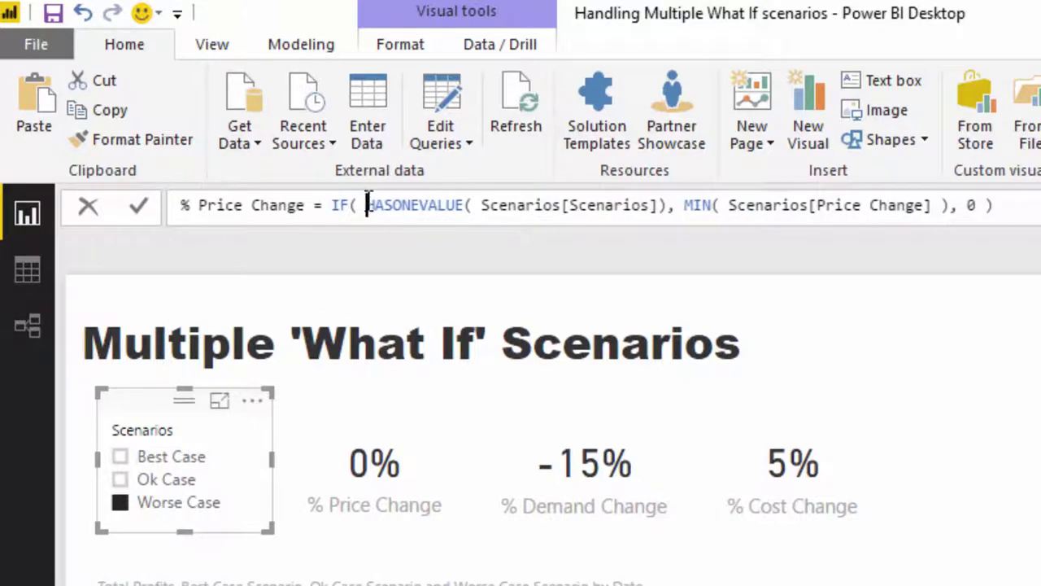
drag(365, 205, 650, 206)
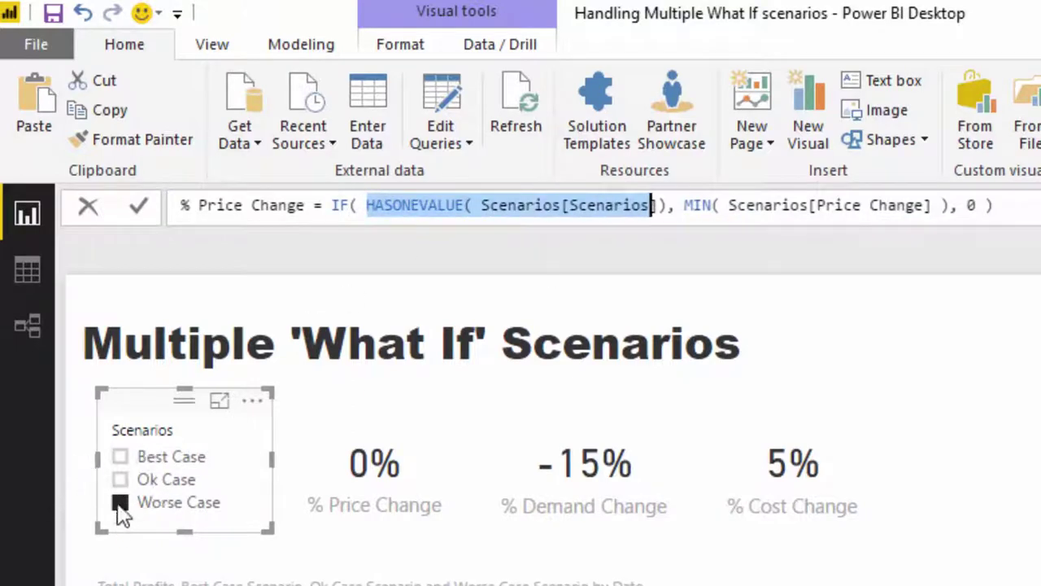
click(686, 205)
drag(688, 205, 950, 210)
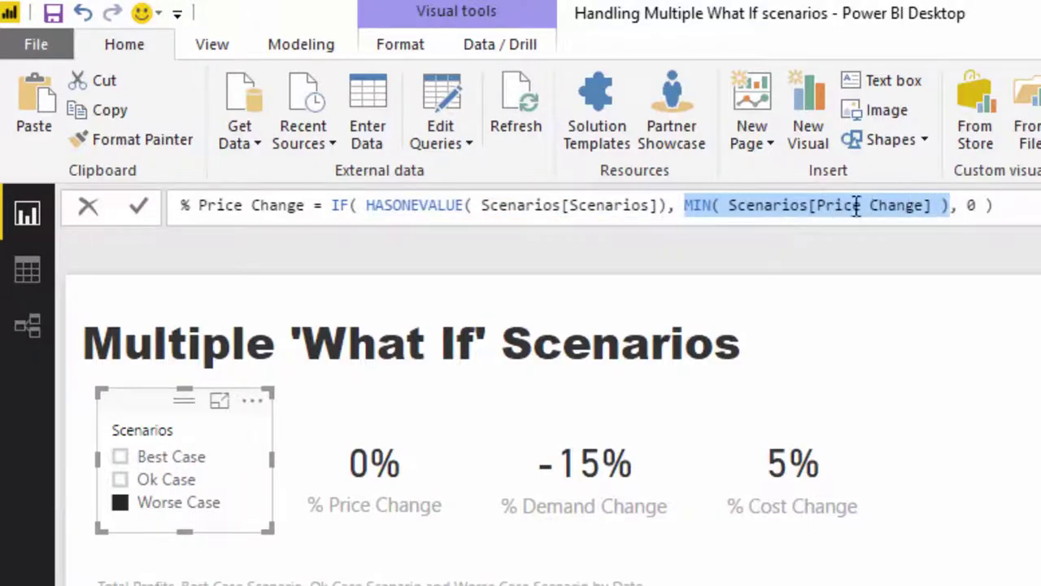
click(710, 209)
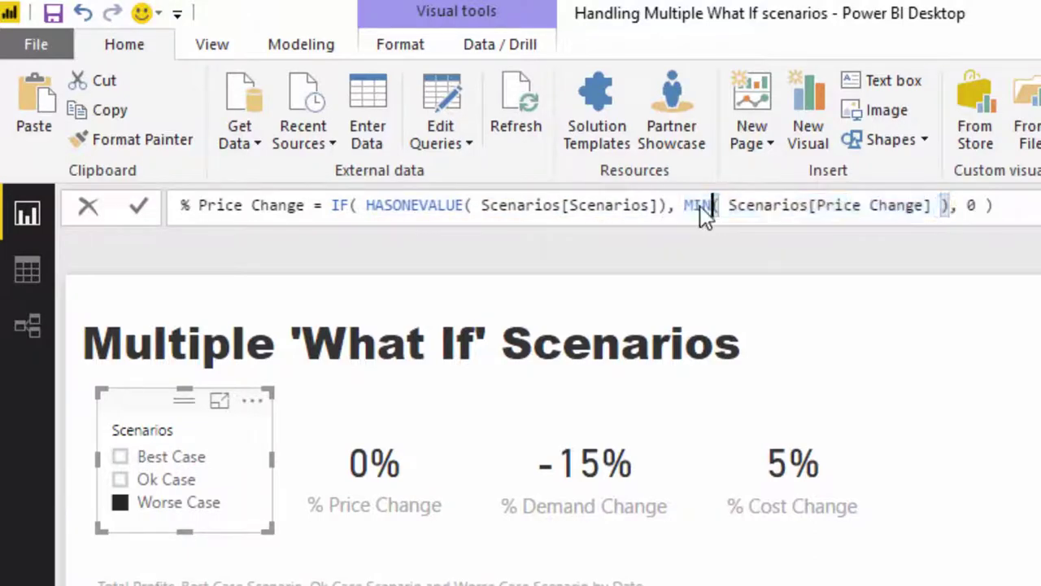
drag(709, 209, 686, 208)
click(943, 209)
drag(729, 207, 915, 213)
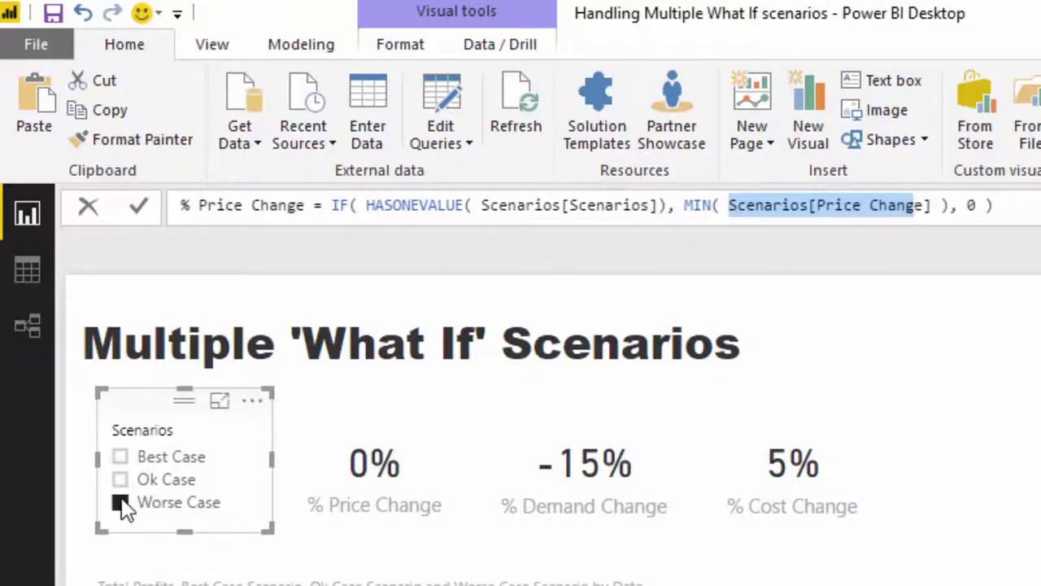
- Check the Scenarios table in Data view, then cycle the slicer to Best Case (15%, 2%, -5%)
click(36, 275)
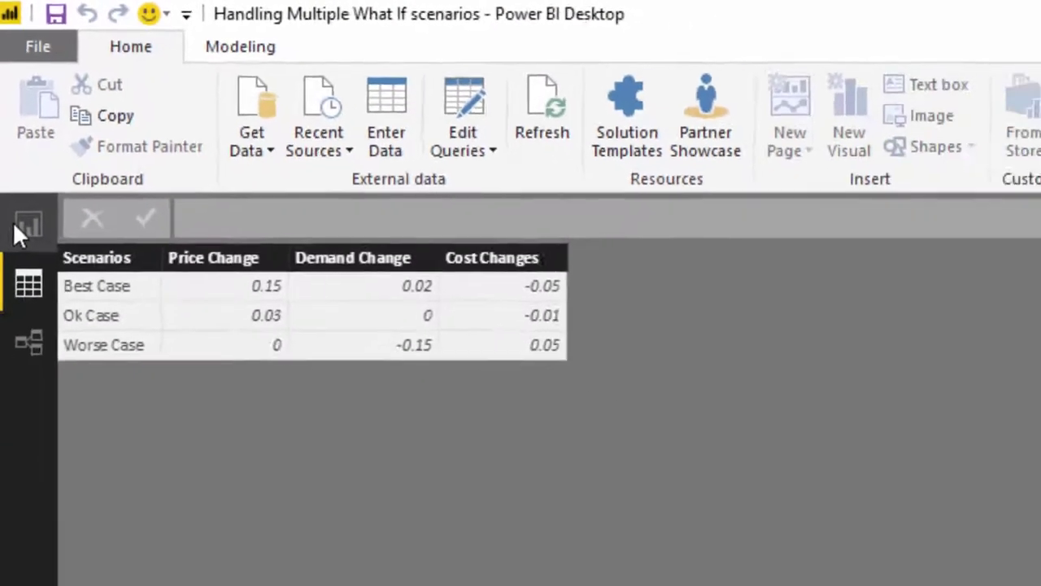
click(37, 321)
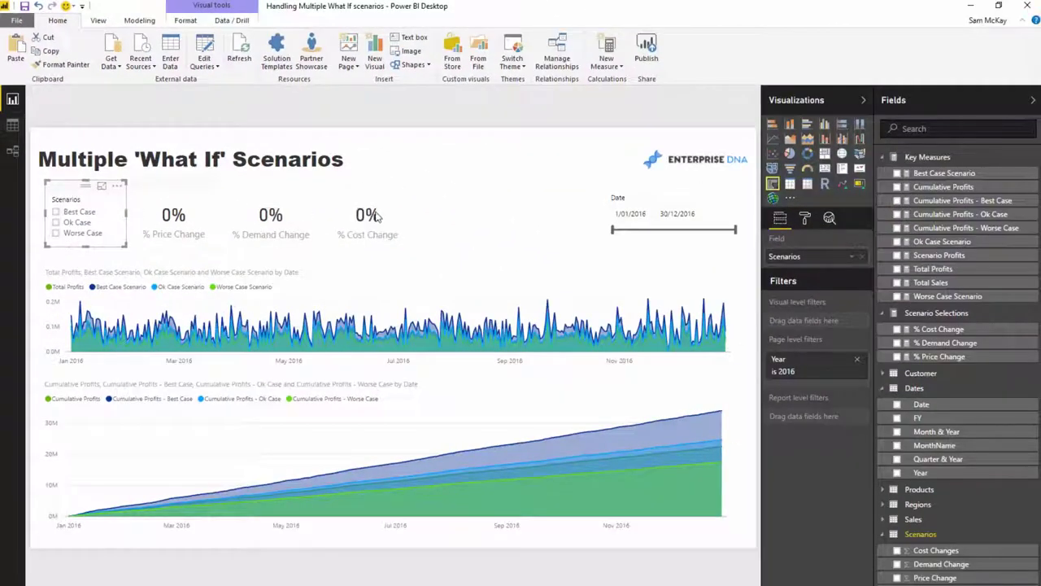
click(55, 222)
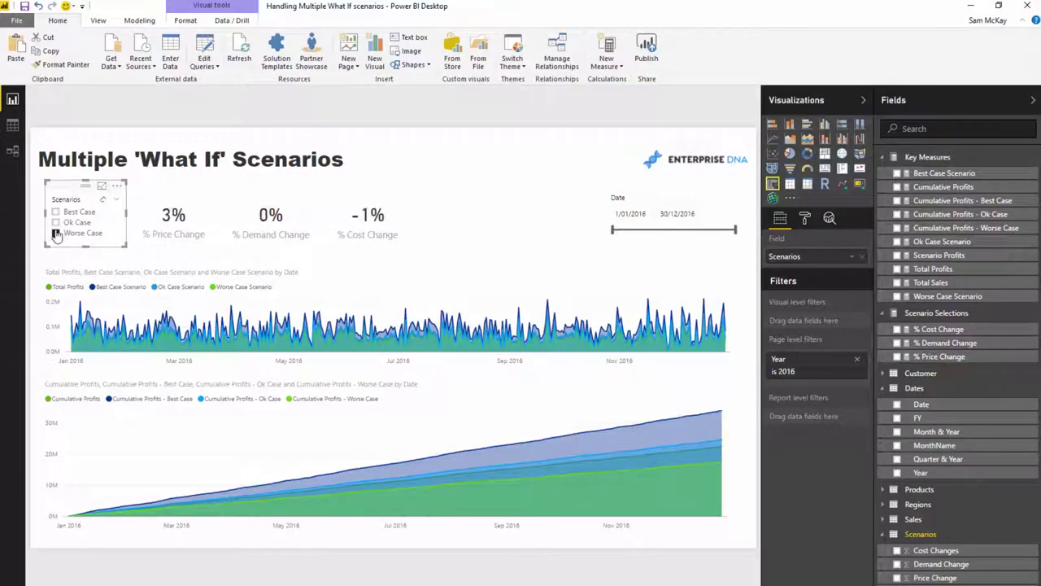
click(55, 231)
click(55, 212)
click(55, 212)
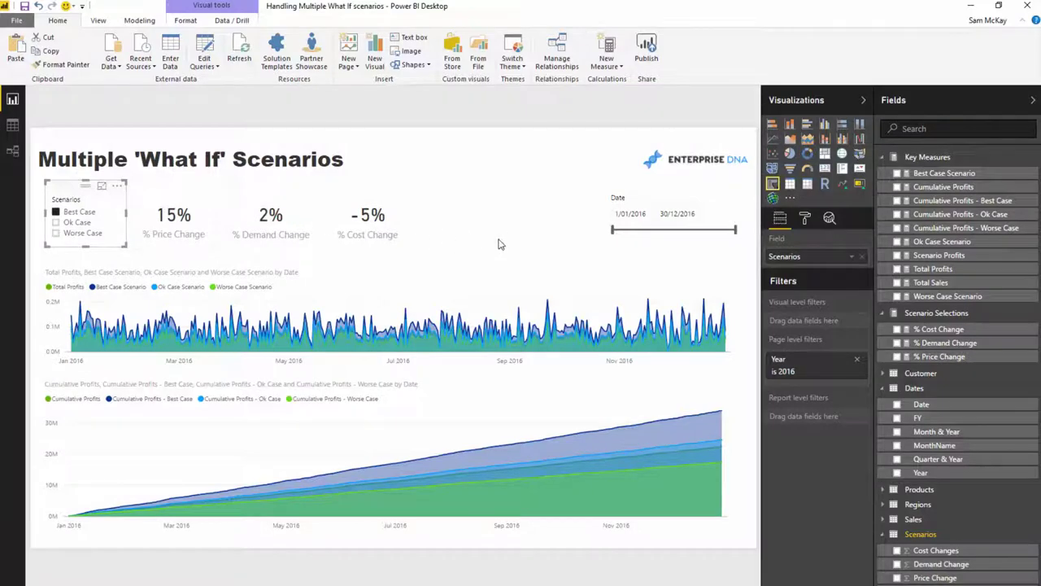
- Open the Scenario Profits formula and mark its [% Demand Change] term and the revenue and cost SUMX blocks
click(942, 257)
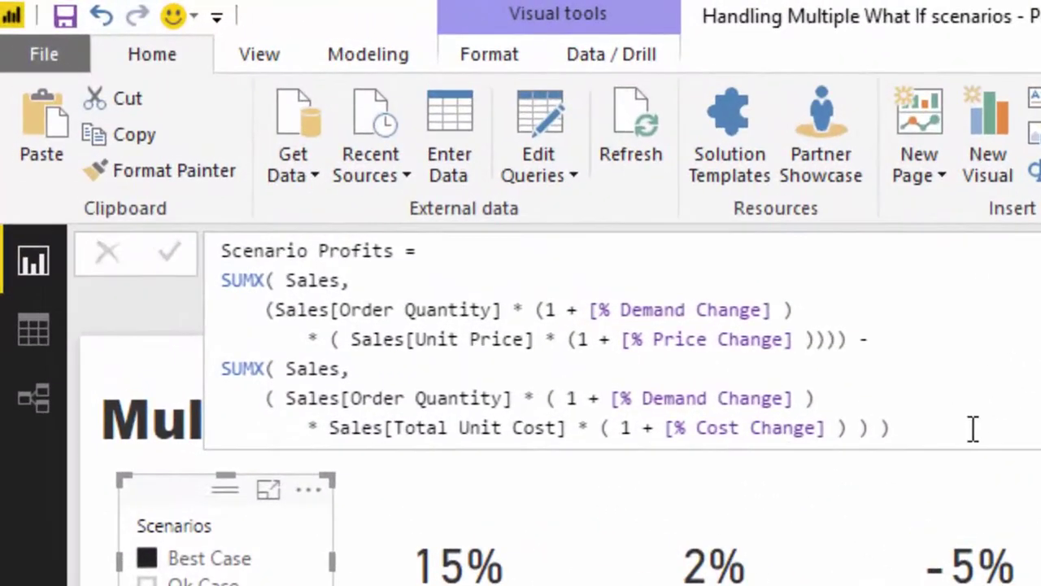
drag(337, 161, 26, 67)
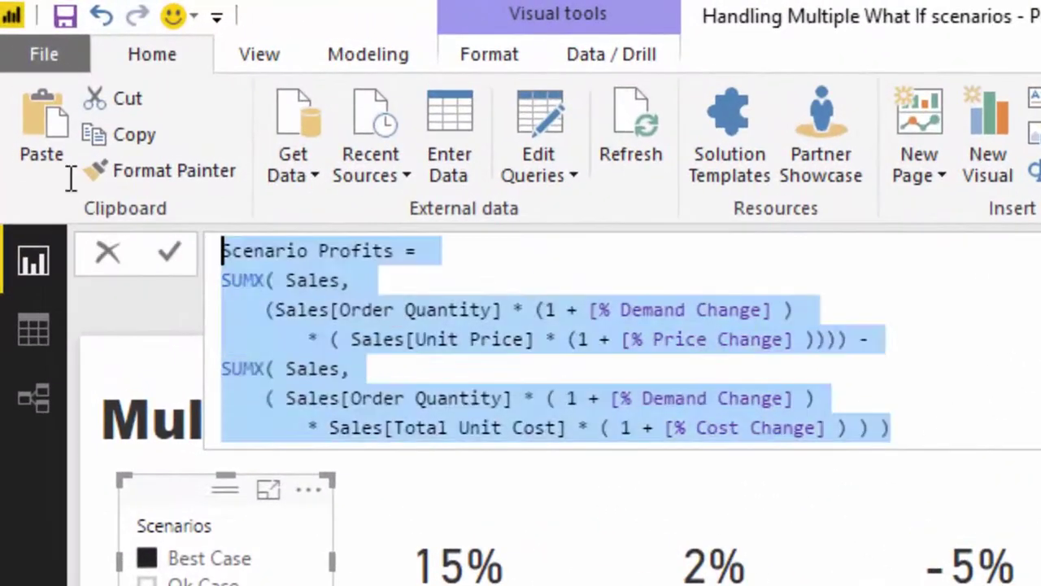
click(644, 309)
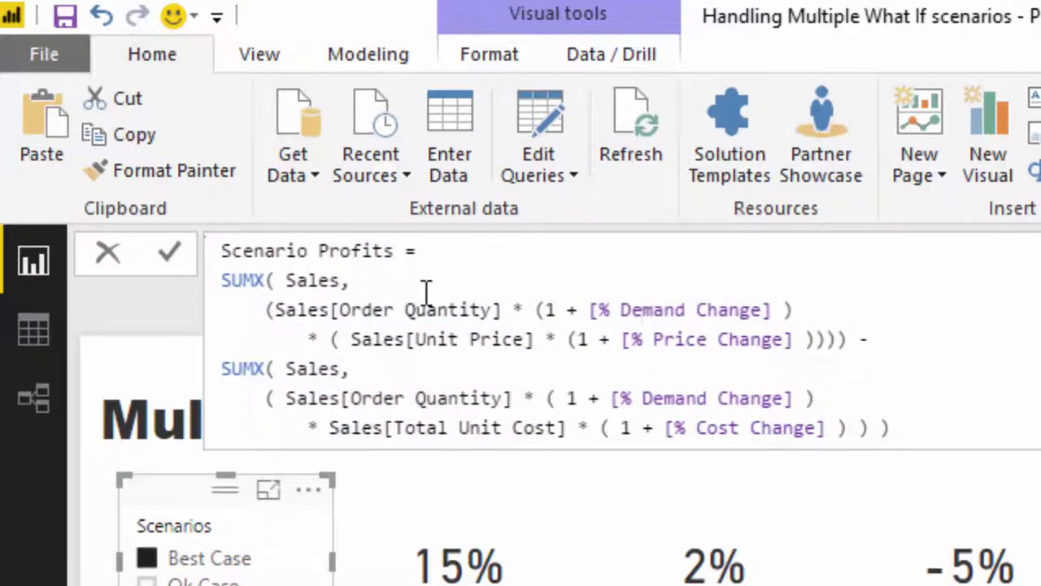
drag(582, 308, 855, 318)
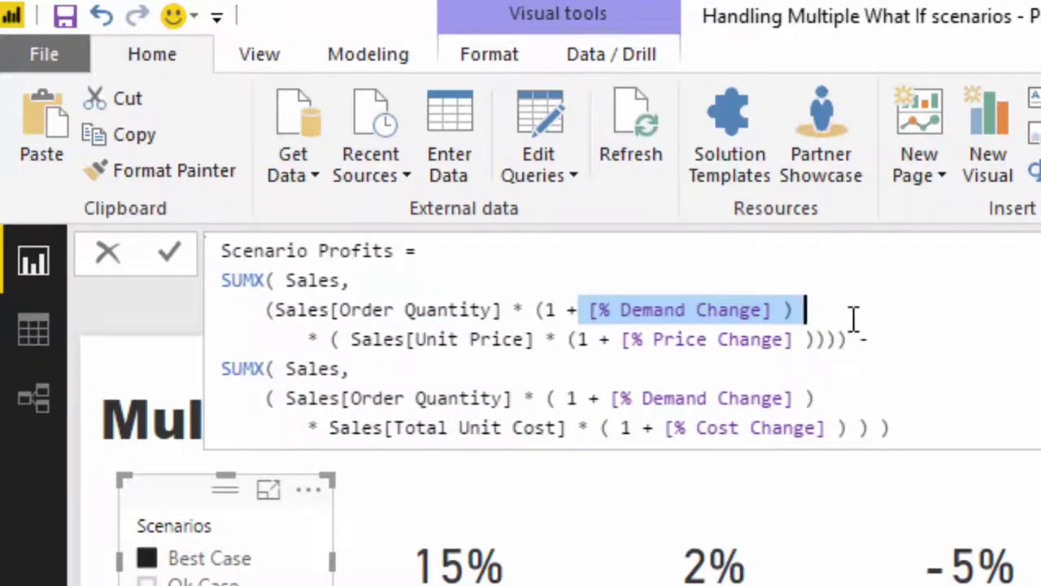
click(892, 360)
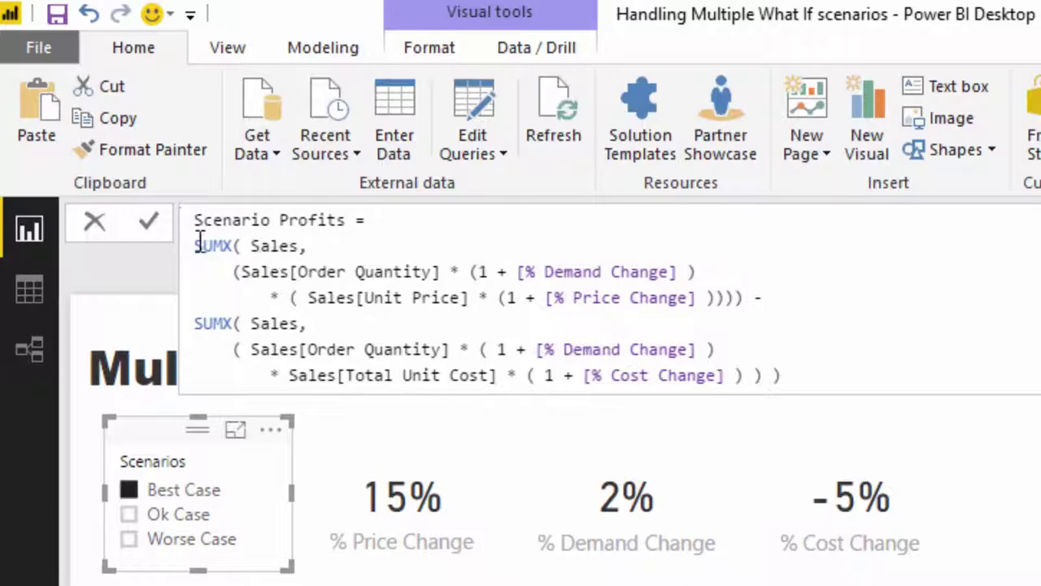
drag(195, 246, 798, 295)
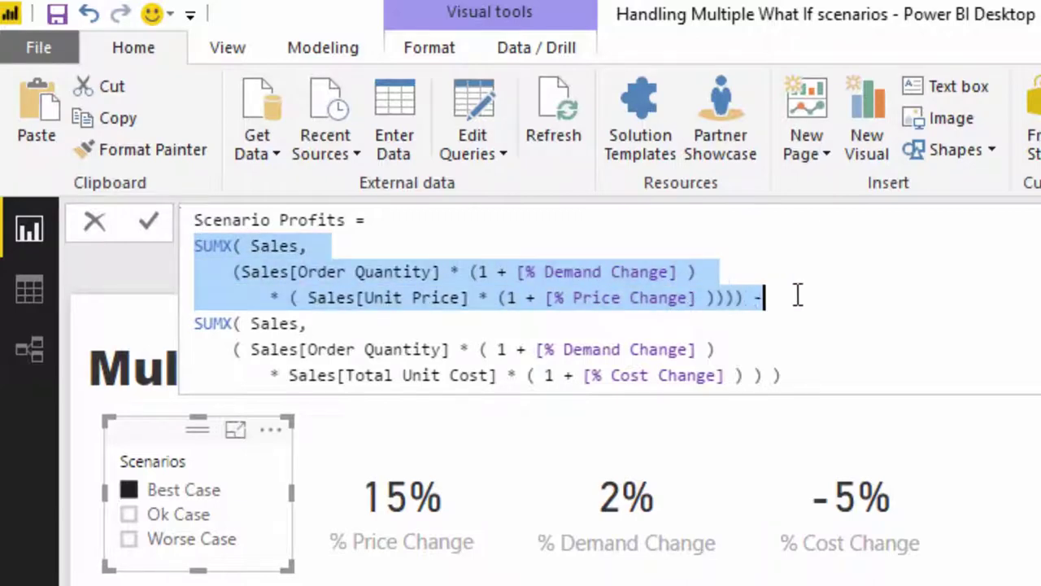
click(195, 324)
shift+click(904, 391)
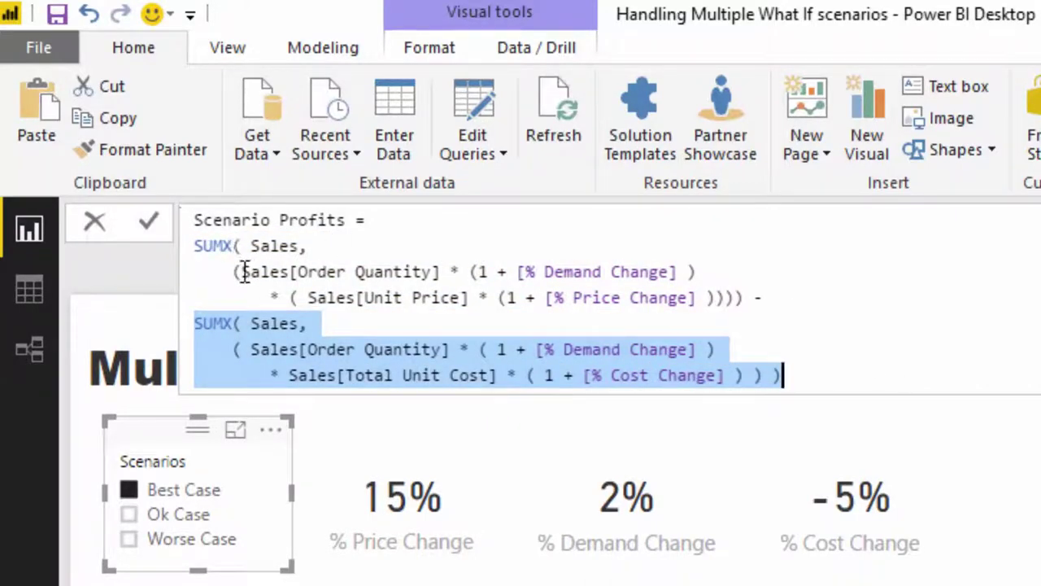
- Trace the revenue's order quantity, price terms and the cost part's demand and (1 + [% Cost Change]) adjustments
drag(244, 272, 687, 273)
click(474, 273)
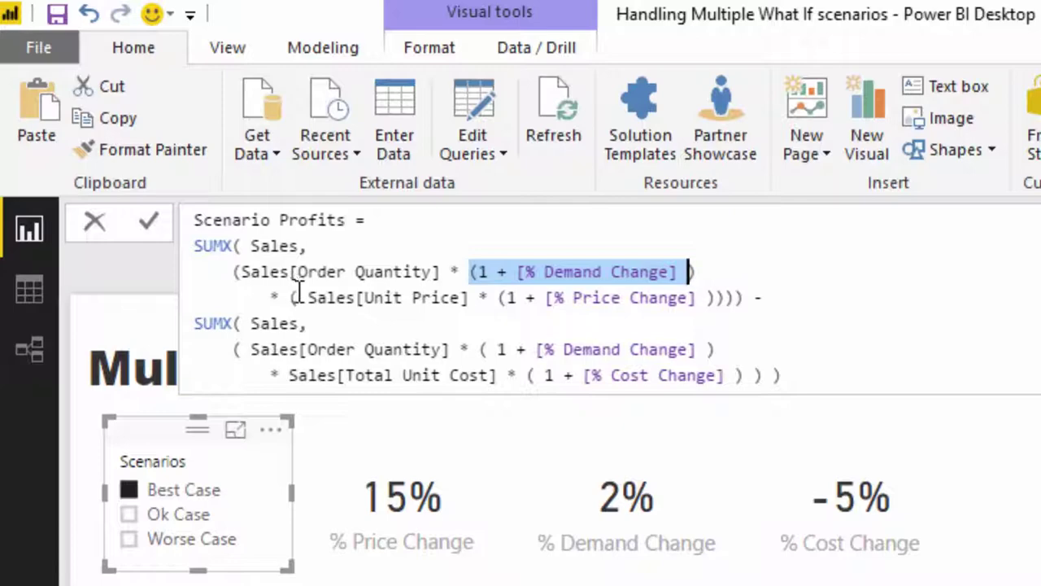
double_click(274, 298)
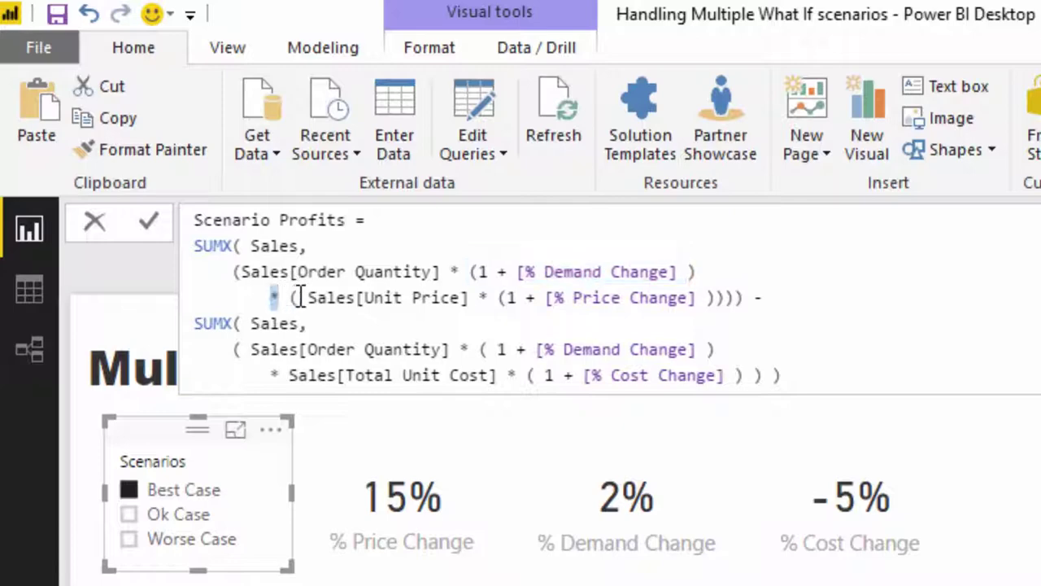
drag(308, 298, 529, 297)
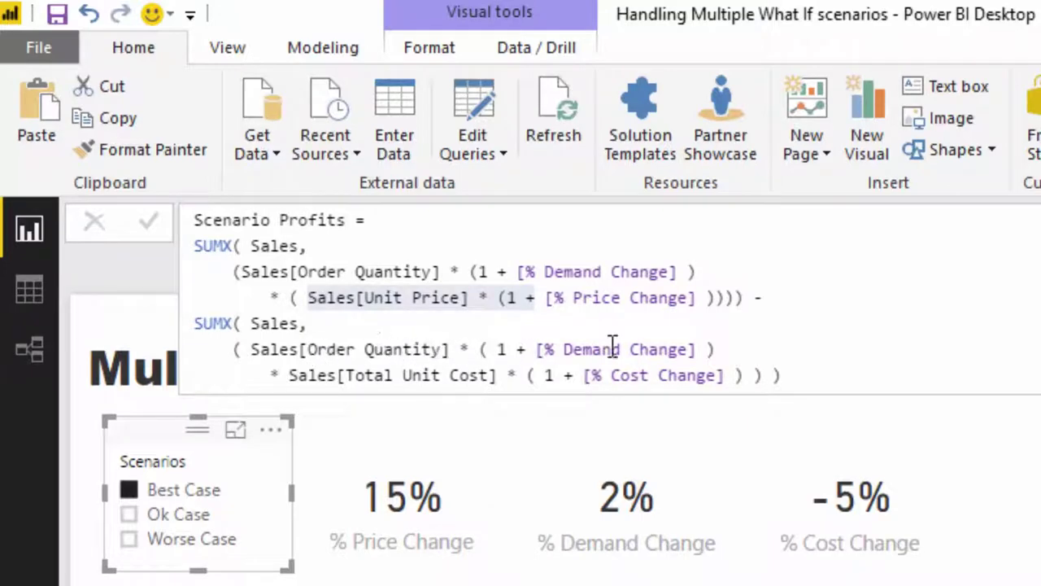
drag(698, 349, 498, 350)
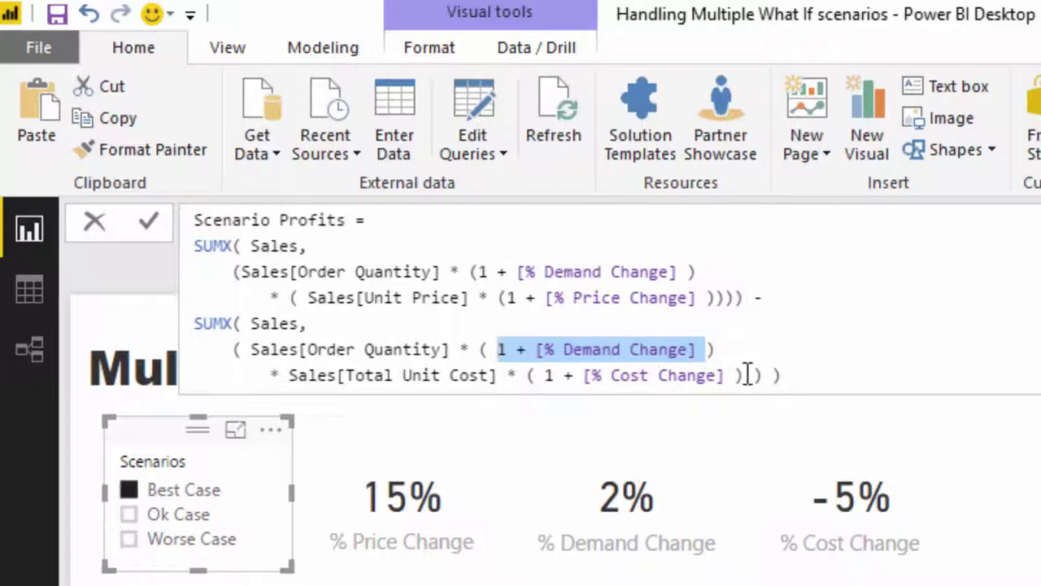
drag(743, 375, 521, 371)
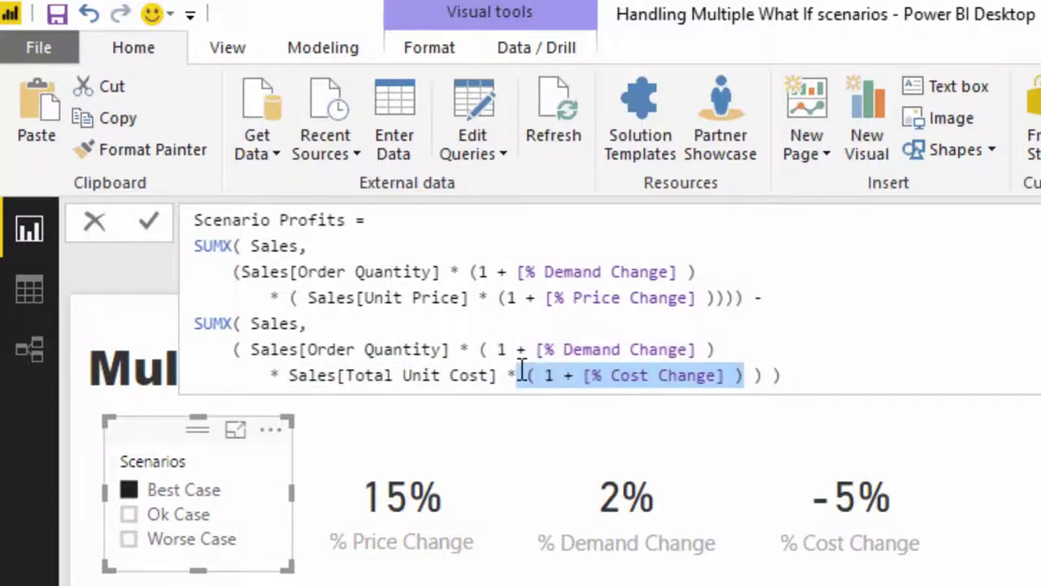
- Check the whole Scenario Profits formula and its closing bracket, then commit it
drag(349, 220, 195, 221)
click(196, 222)
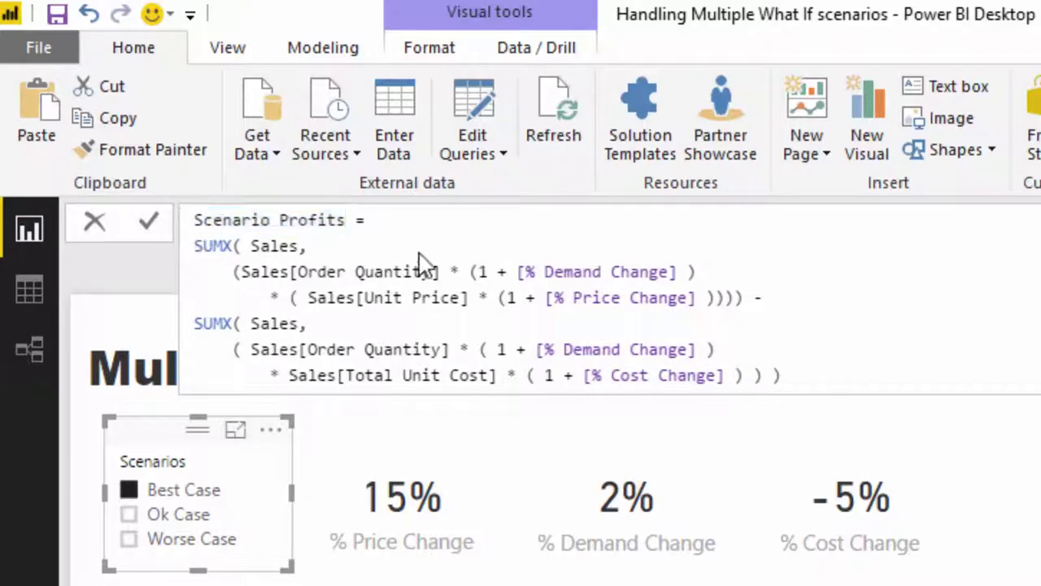
key(ctrl+a)
click(341, 220)
click(810, 375)
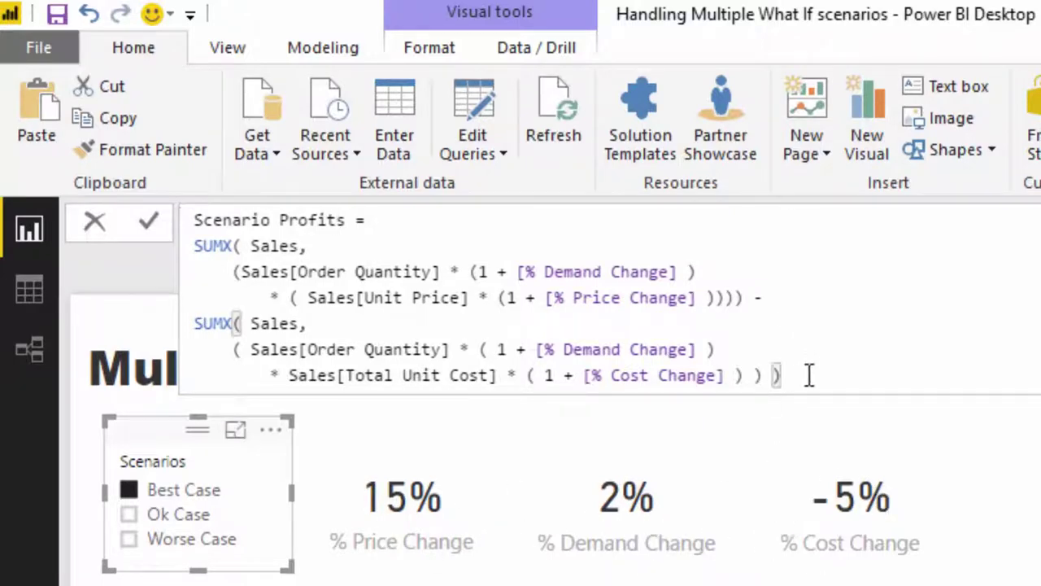
key(Return)
- Walk back through the revenue SUMX over the Sales table and its adjusted revenue expression
drag(871, 295, 195, 247)
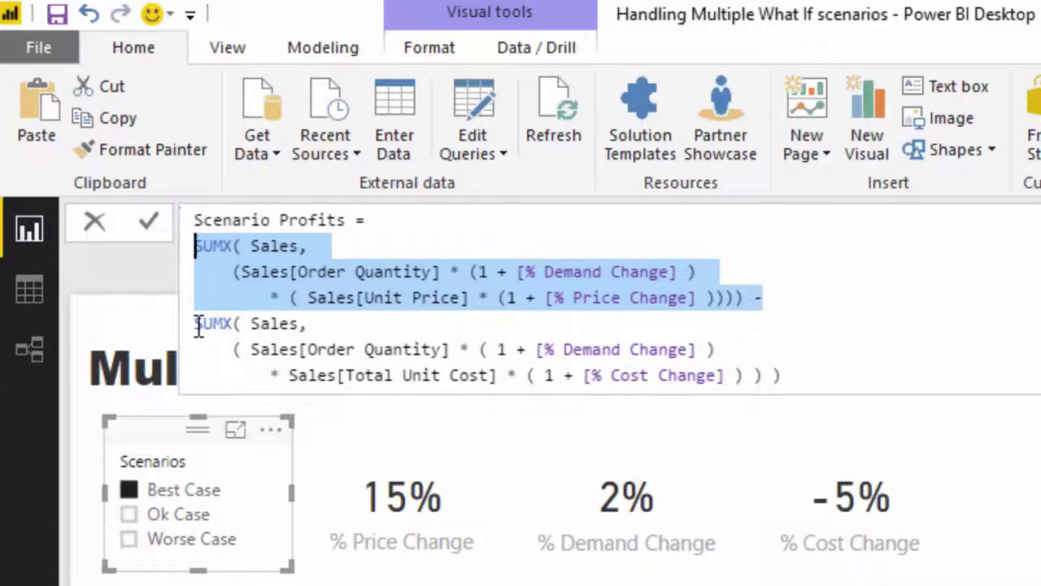
click(342, 247)
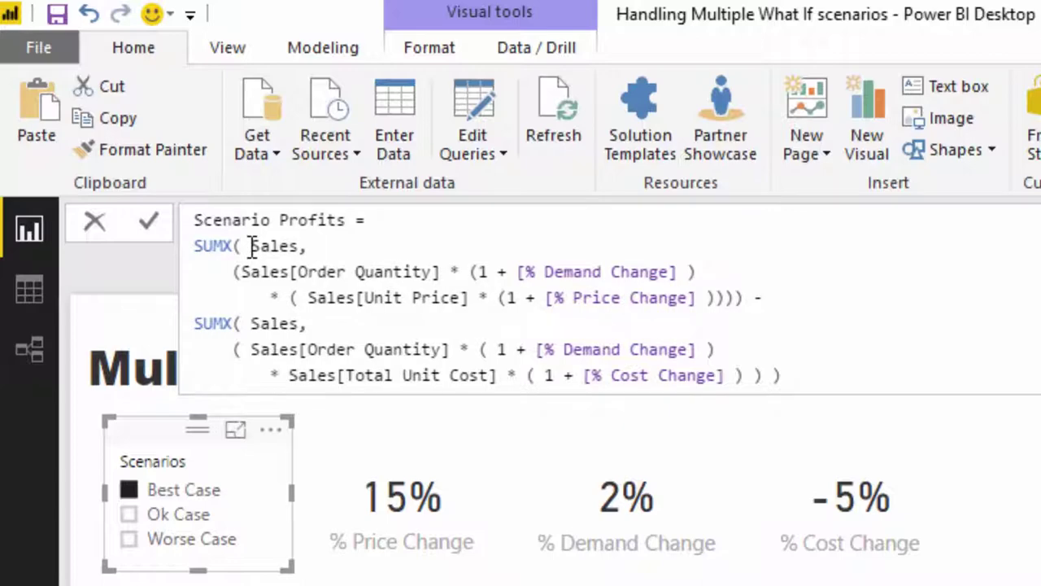
drag(251, 246, 301, 245)
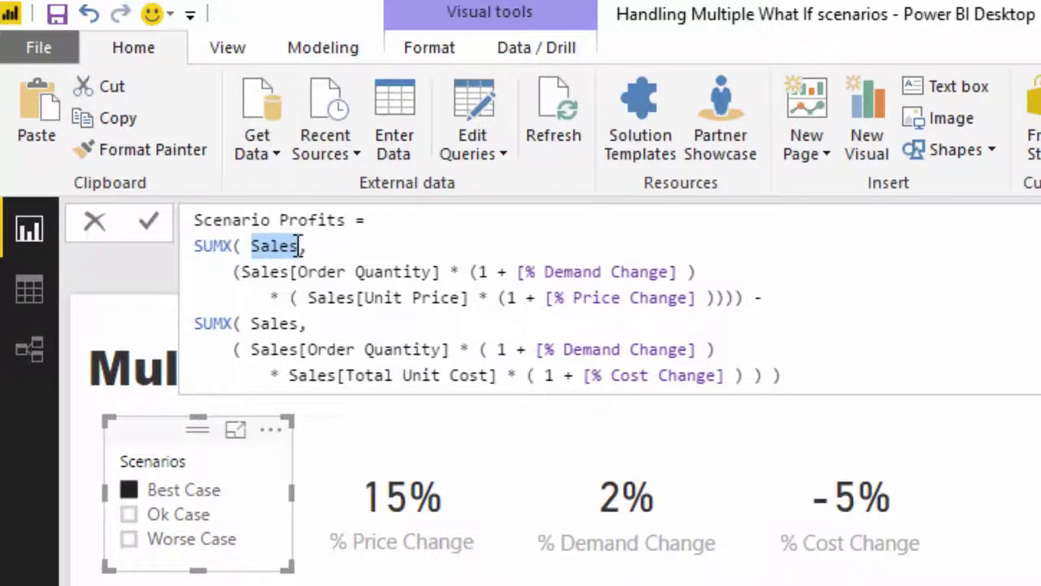
drag(242, 272, 757, 294)
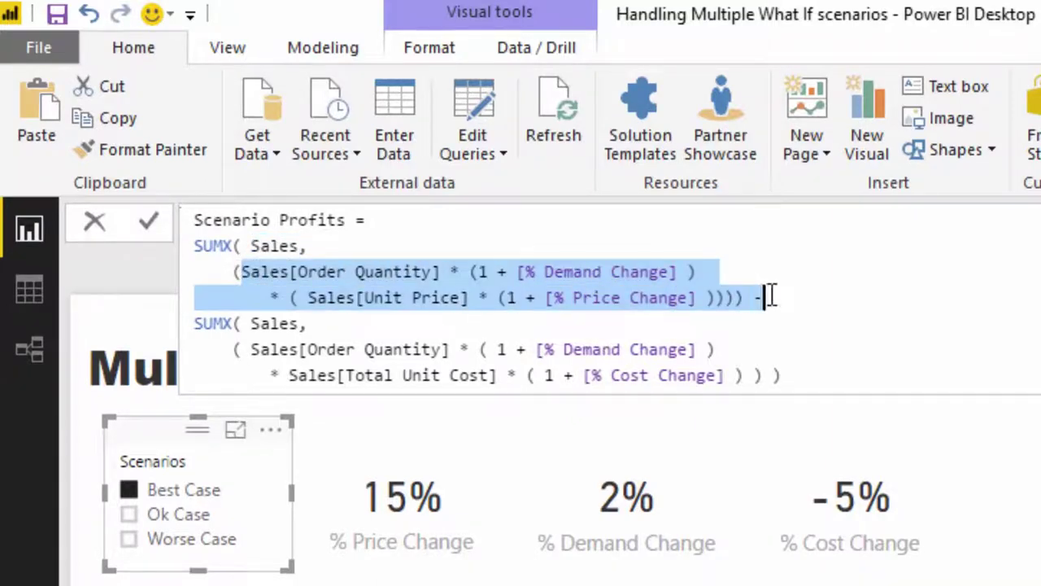
drag(799, 380, 194, 332)
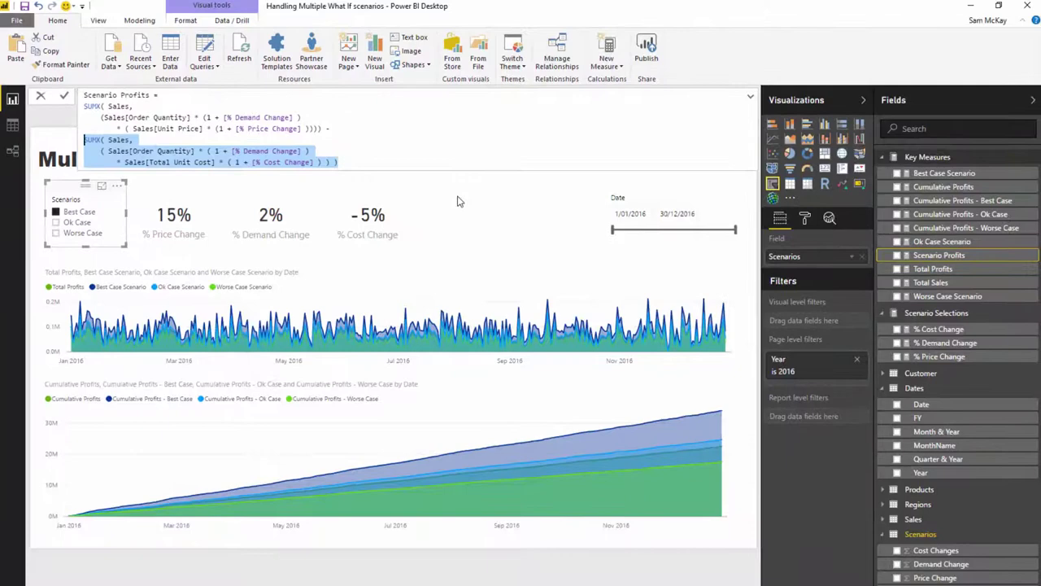
click(432, 203)
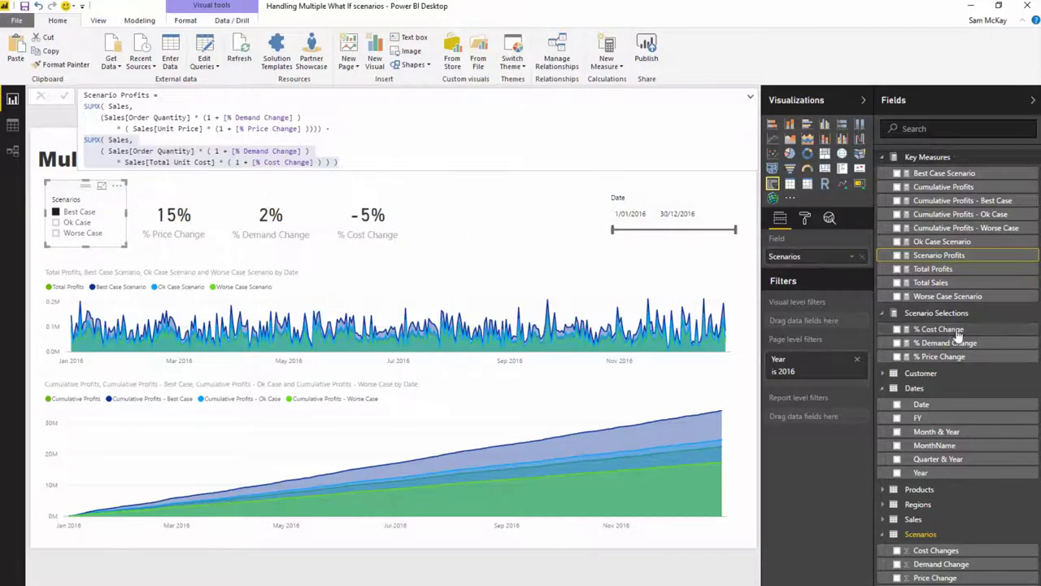
drag(292, 118, 223, 119)
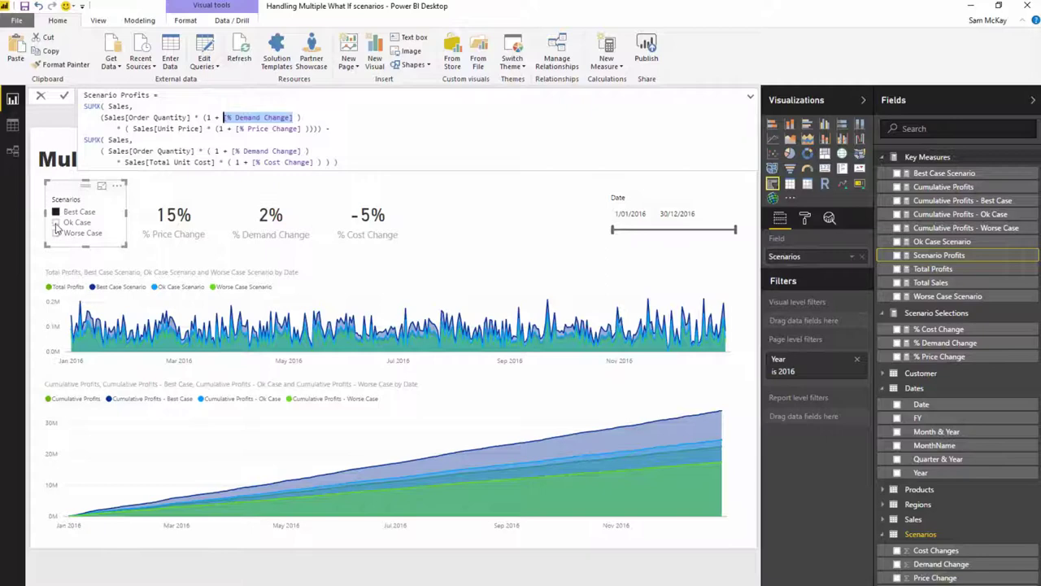
click(55, 223)
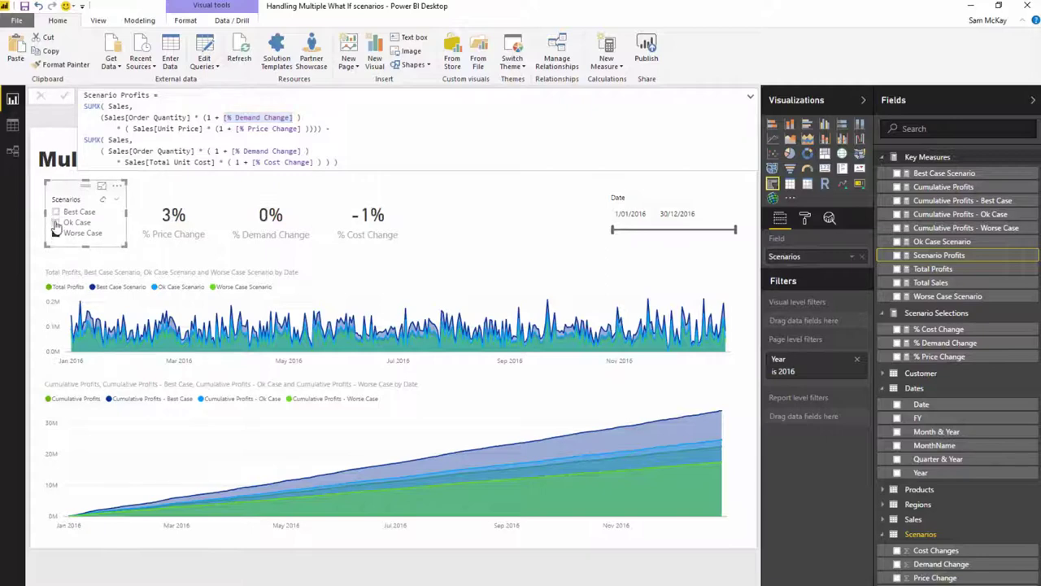
click(56, 231)
click(55, 213)
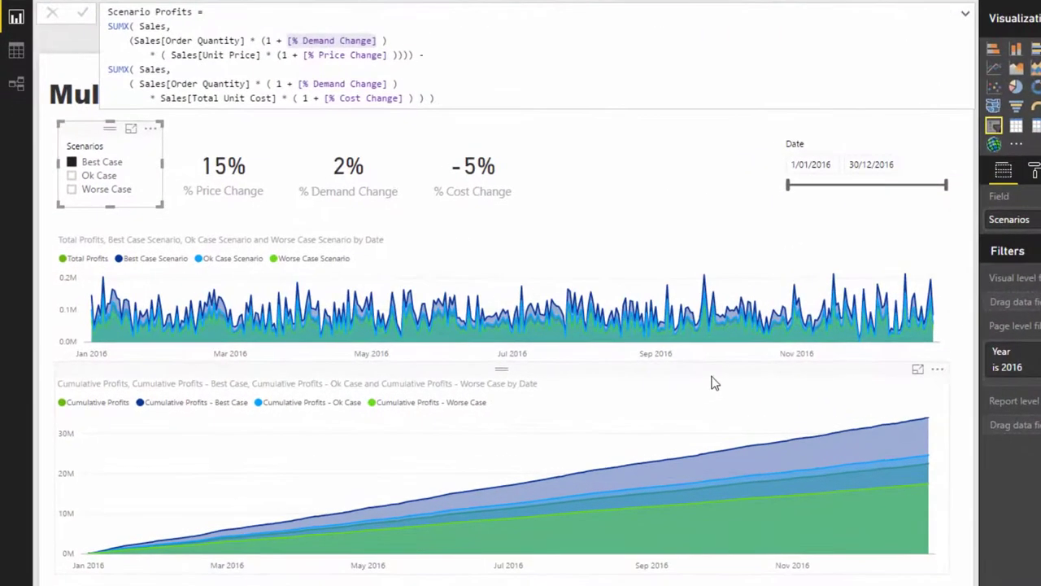
- Select both profit charts and view the daily profits chart in Focus mode
click(555, 382)
click(561, 233)
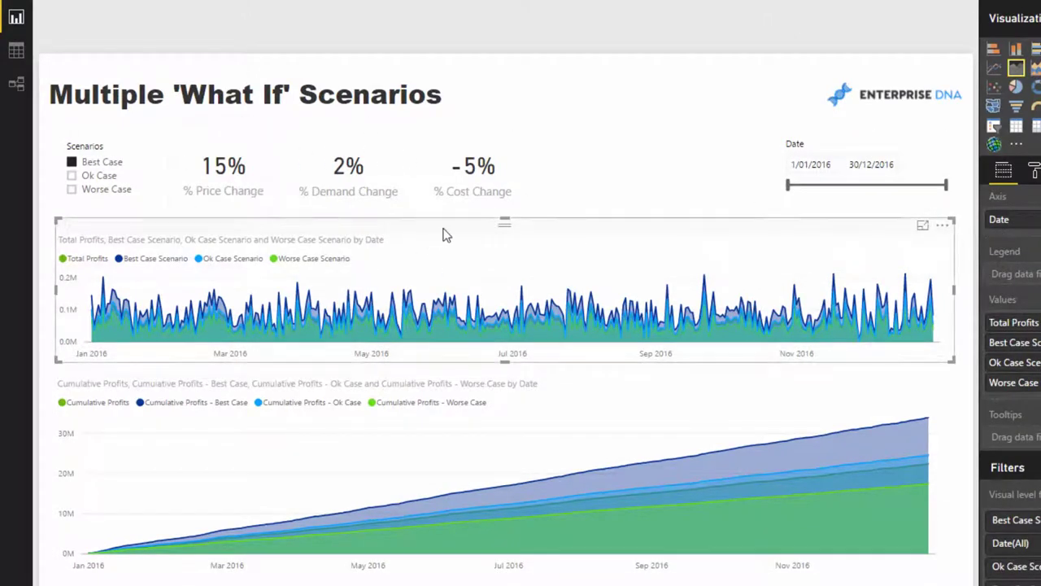
click(922, 225)
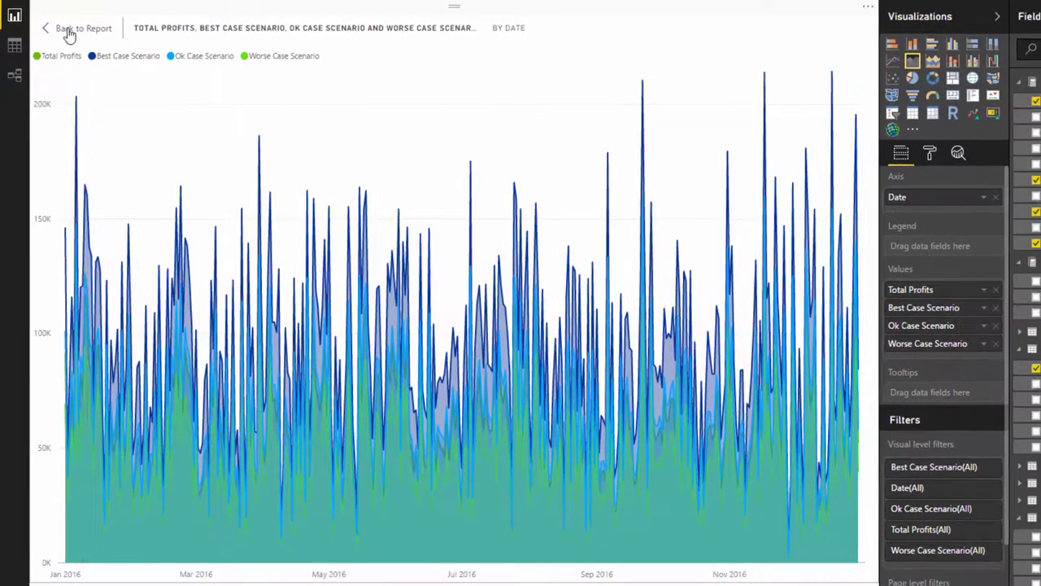
click(69, 30)
- Drag the Date slicer to 17/06/2016–7/09/2016 and review the daily chart enlarged
drag(705, 168, 775, 168)
drag(847, 167, 804, 168)
click(829, 205)
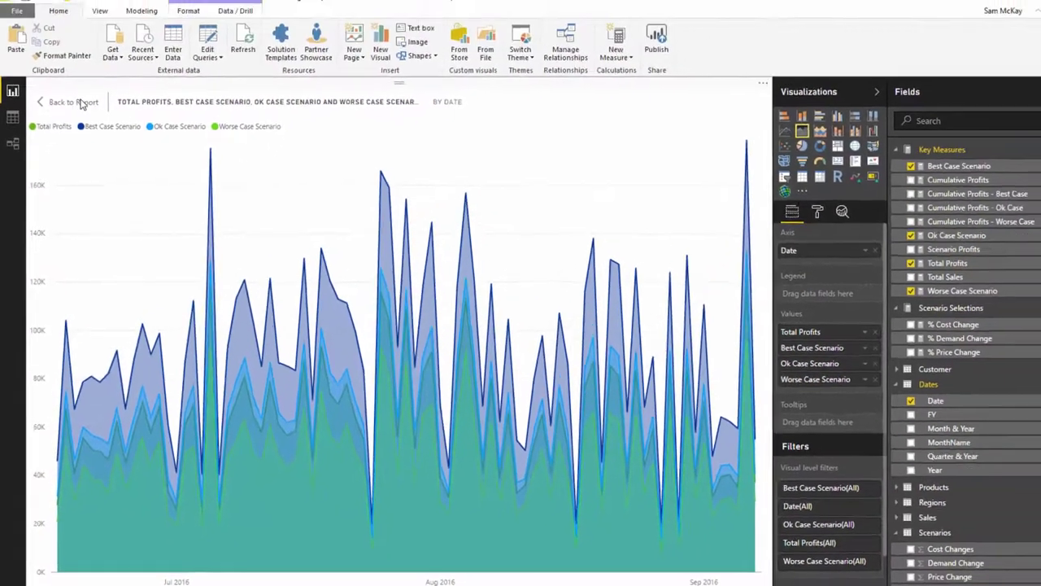
click(78, 27)
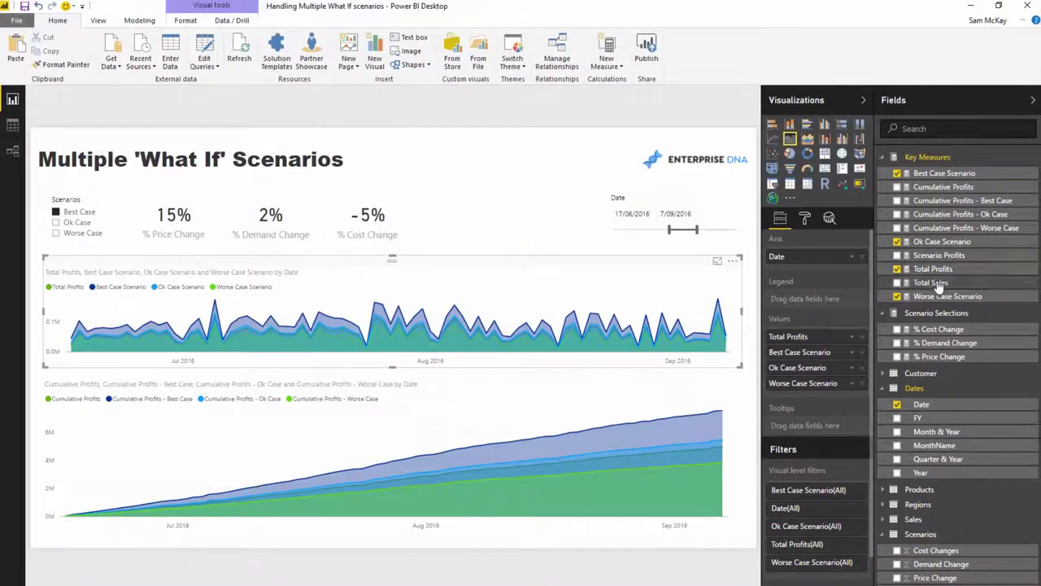
- Review the Best Case Scenario formula: CALCULATE([Scenario Profits]) filtered to Scenarios[Scenarios] = "Best Case"
click(944, 172)
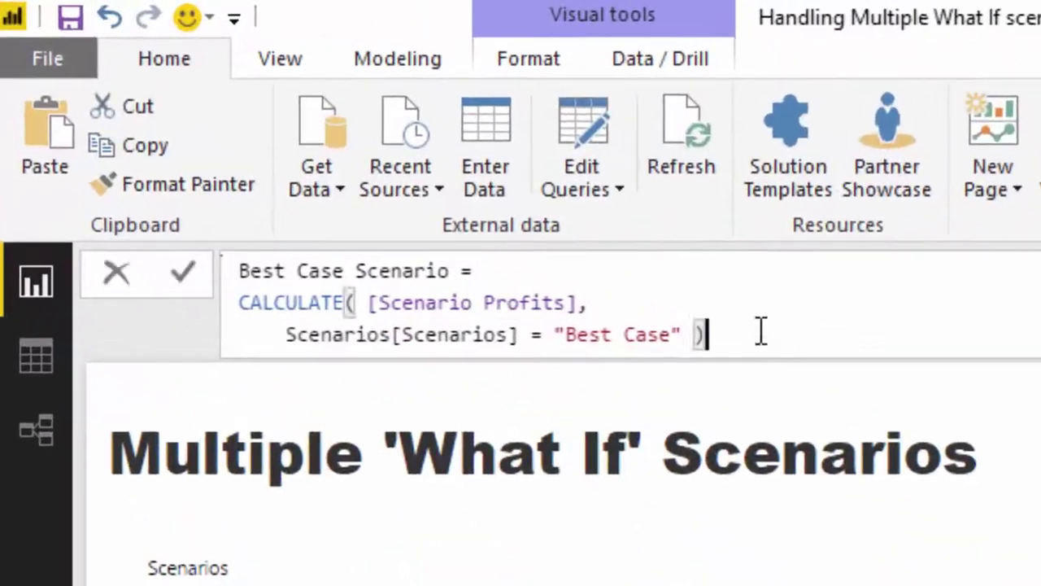
drag(562, 244, 132, 197)
click(428, 224)
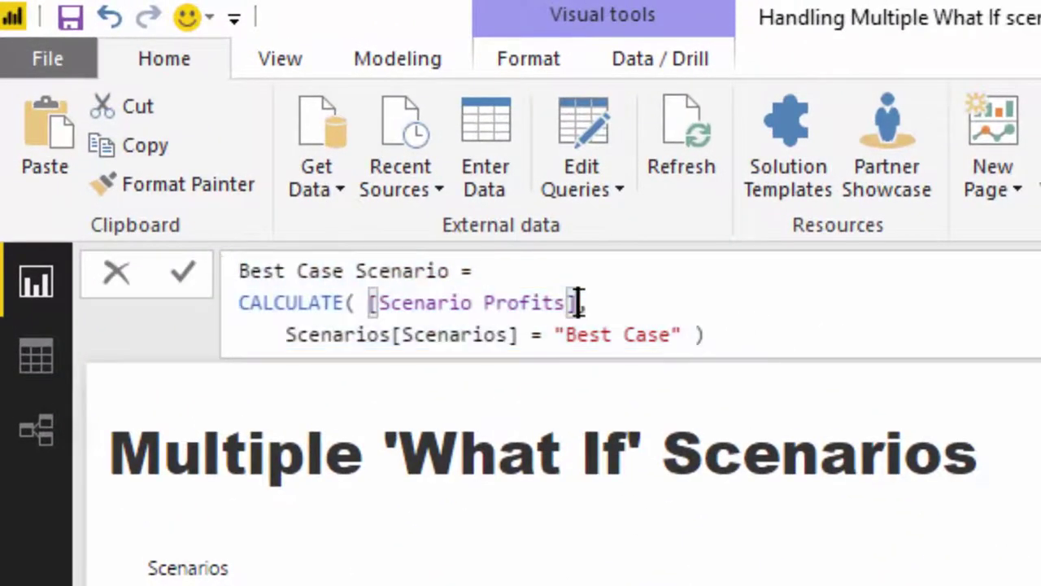
drag(576, 303, 391, 303)
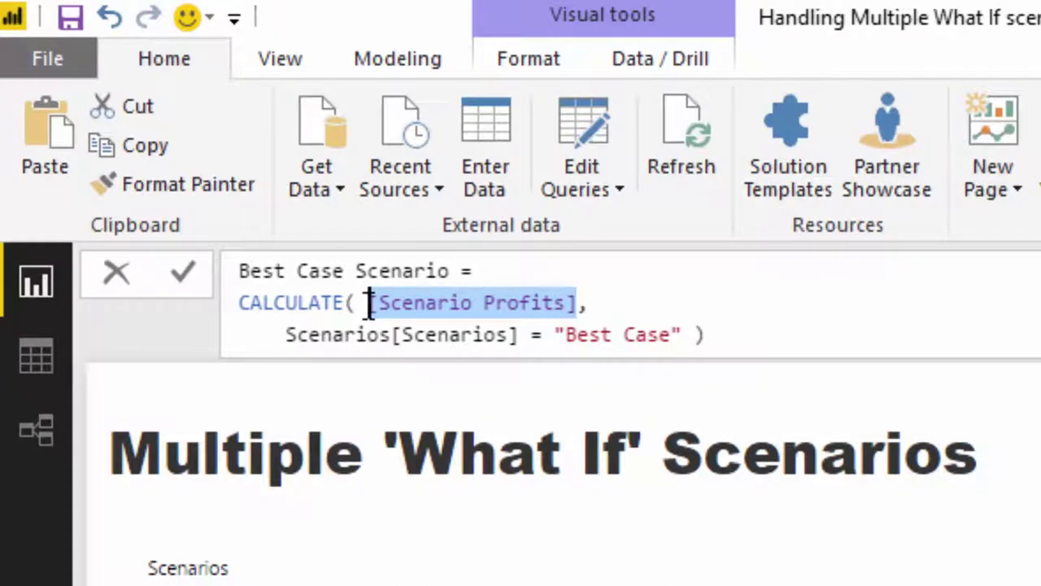
drag(286, 334, 521, 334)
drag(637, 317, 554, 334)
click(696, 334)
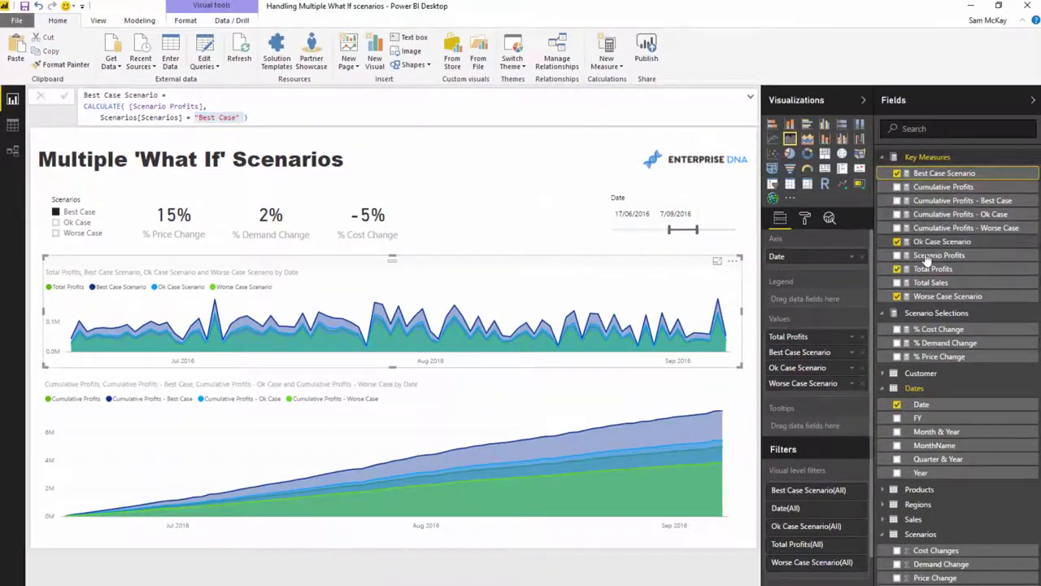
- Inspect the Ok Case and Worse Case Scenario formulas without changing them
click(923, 244)
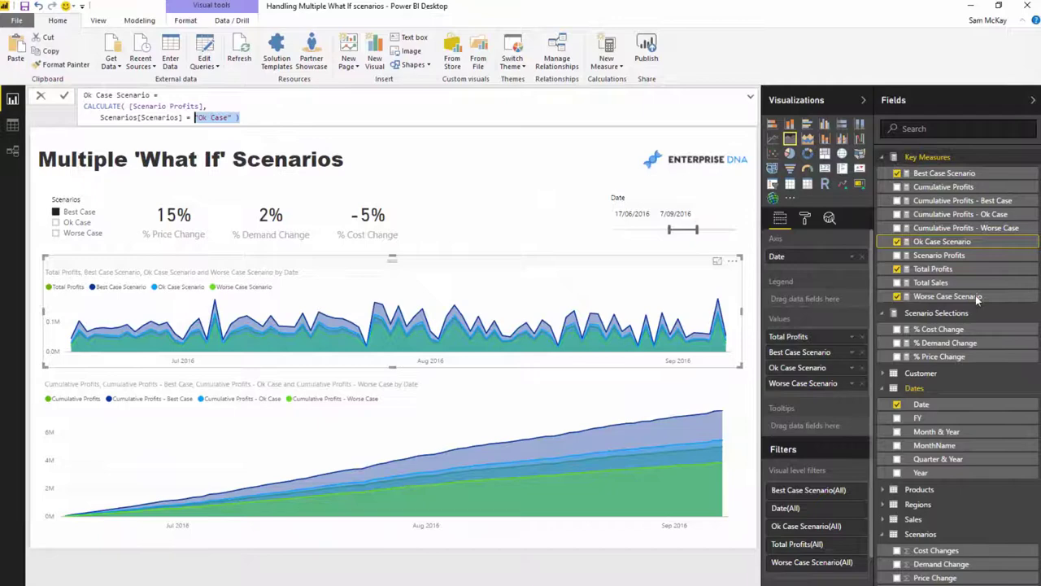
click(950, 298)
click(273, 118)
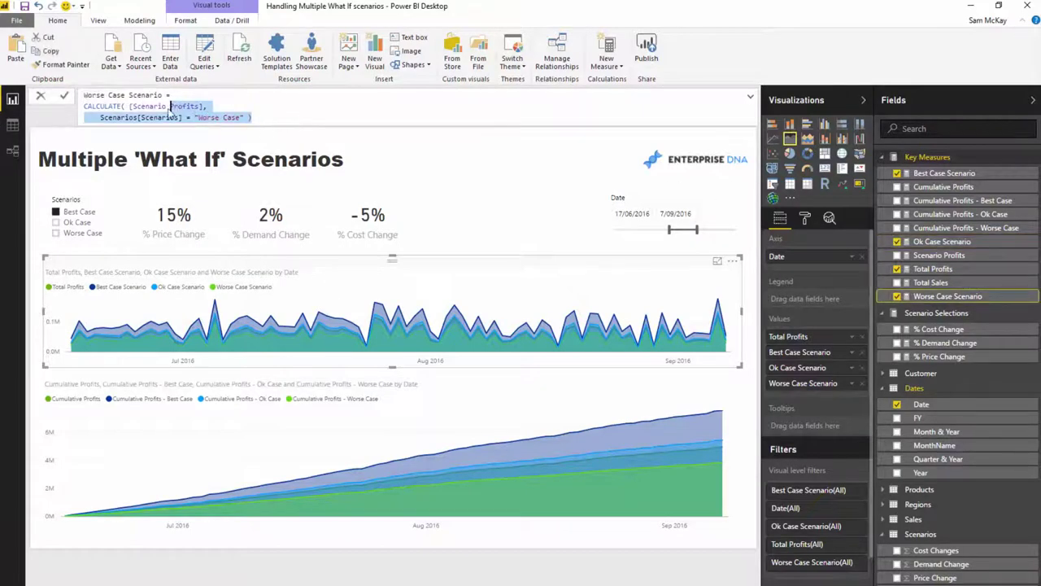
click(147, 106)
click(423, 280)
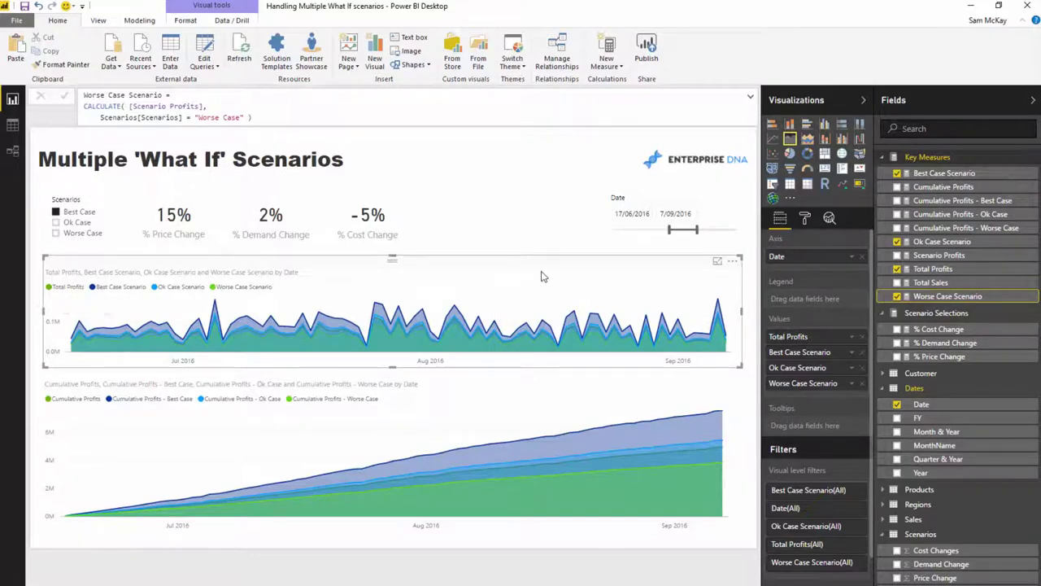
click(923, 241)
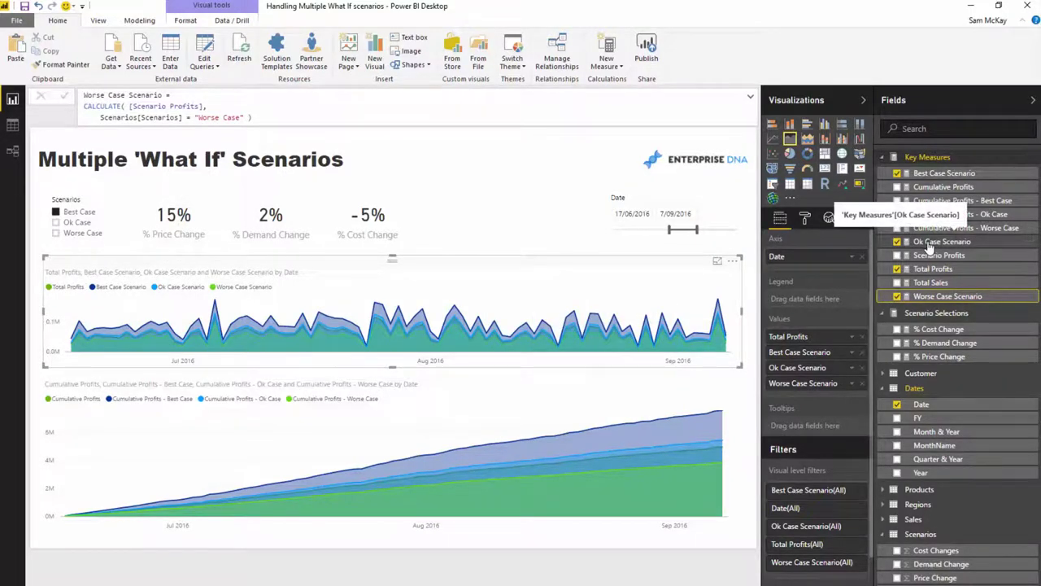
- Inspect the Cumulative Profits - Worse Case formula's scenario measure reference and FILTER(ALLSELECTED) running total
click(942, 227)
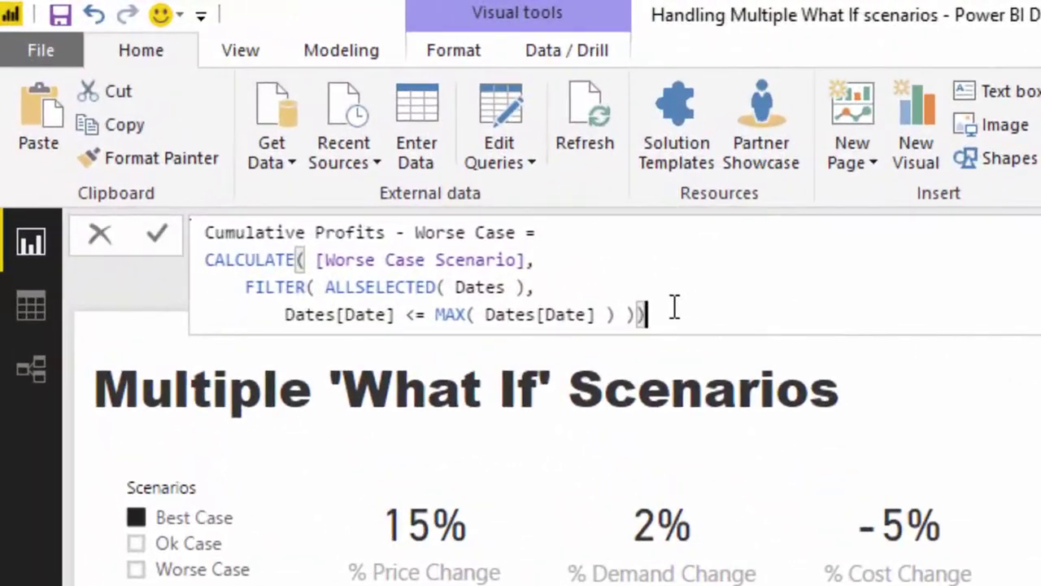
drag(421, 196, 112, 138)
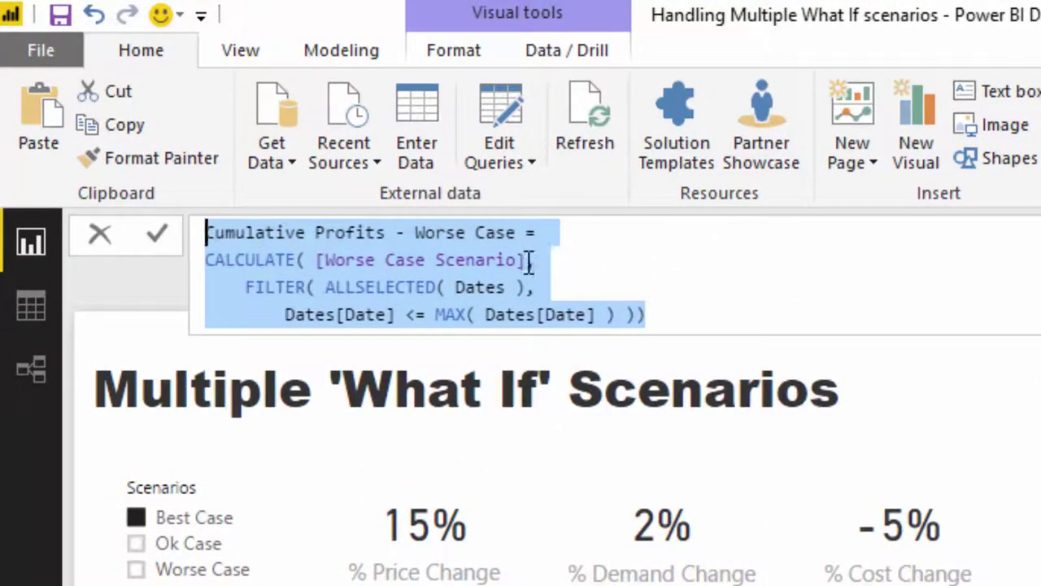
drag(528, 261, 316, 259)
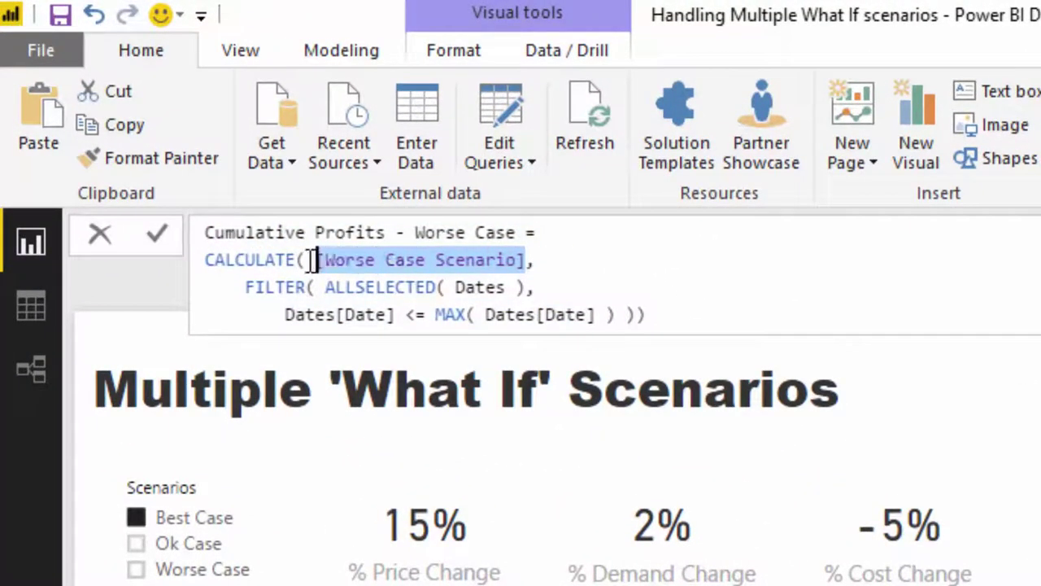
click(246, 287)
key(ctrl+shift+End)
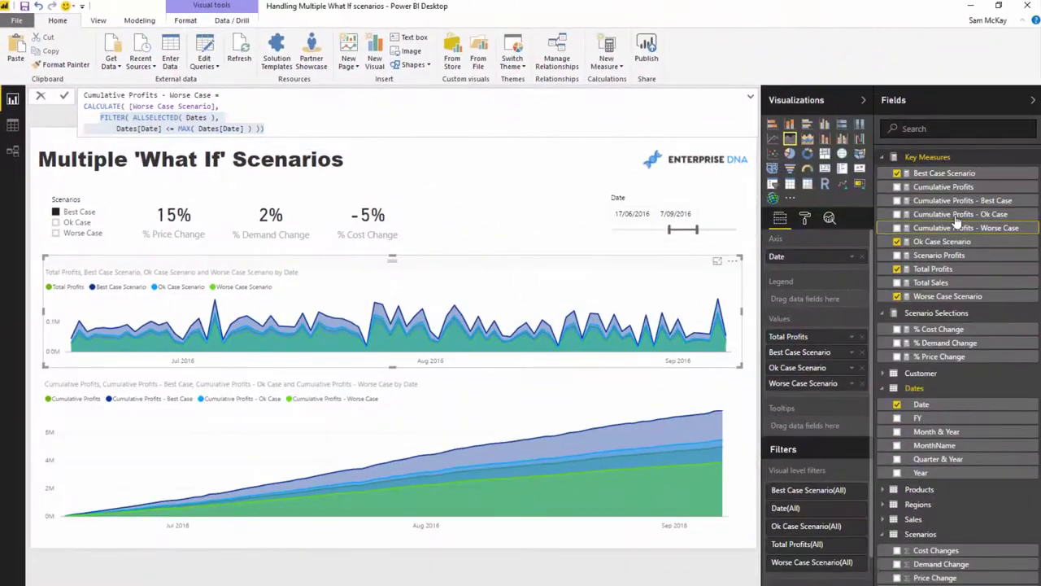
- Review the Ok and Best Case cumulative formulas, then select the cumulative profits chart
click(445, 151)
drag(264, 128, 100, 118)
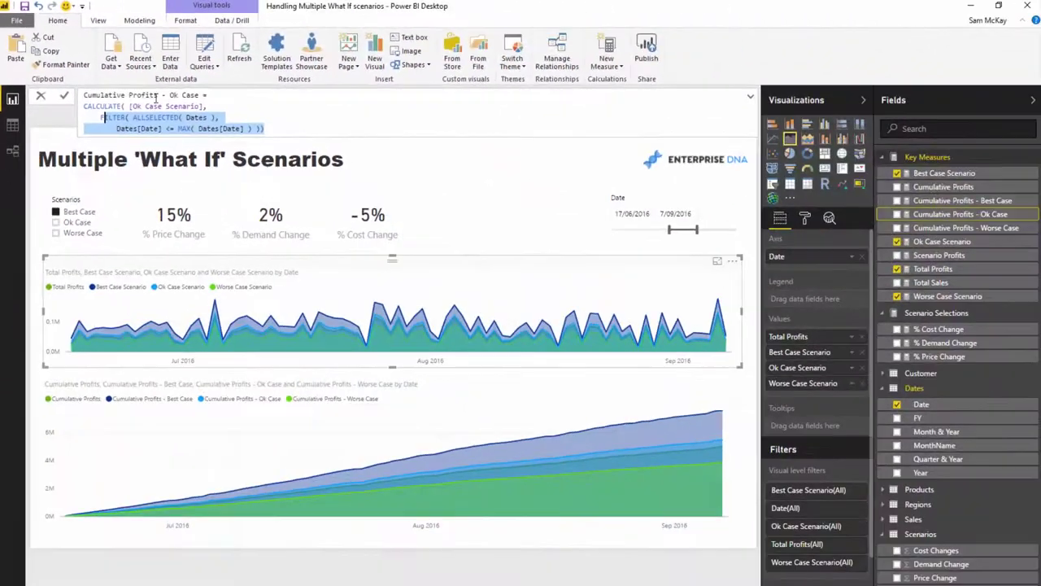
click(1000, 200)
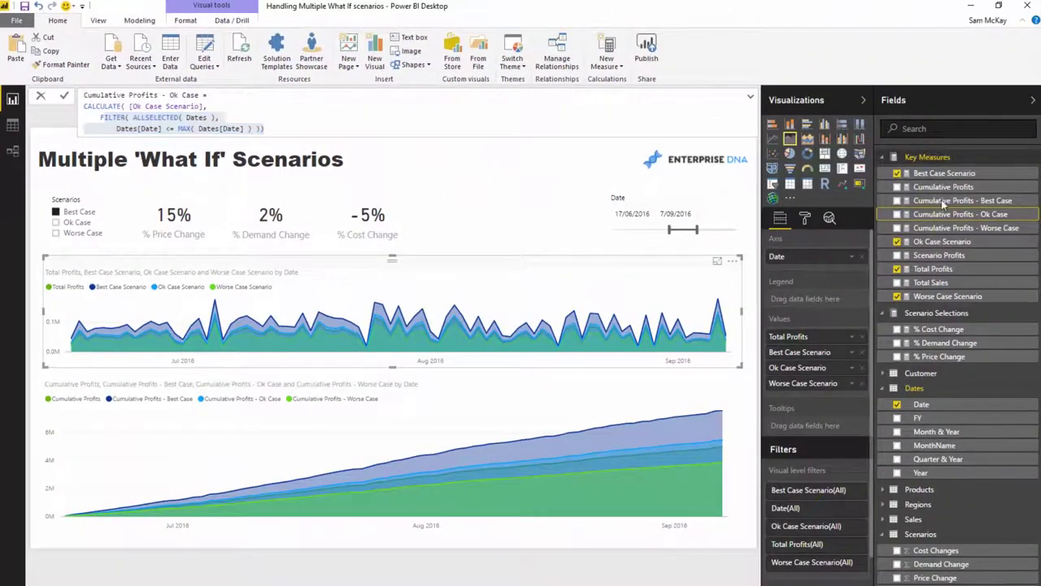
click(262, 128)
drag(262, 128, 84, 105)
key(Return)
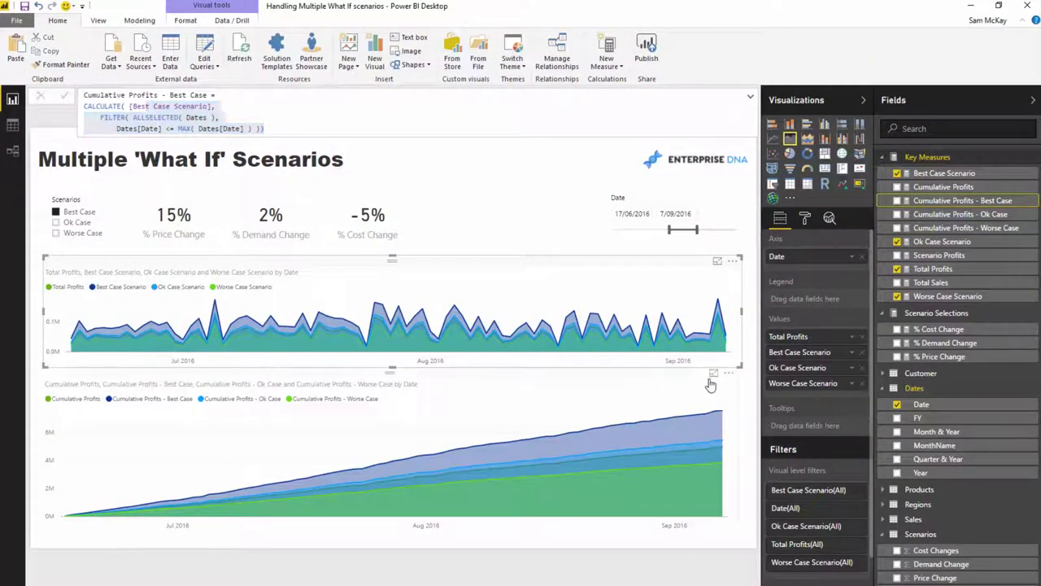
click(713, 377)
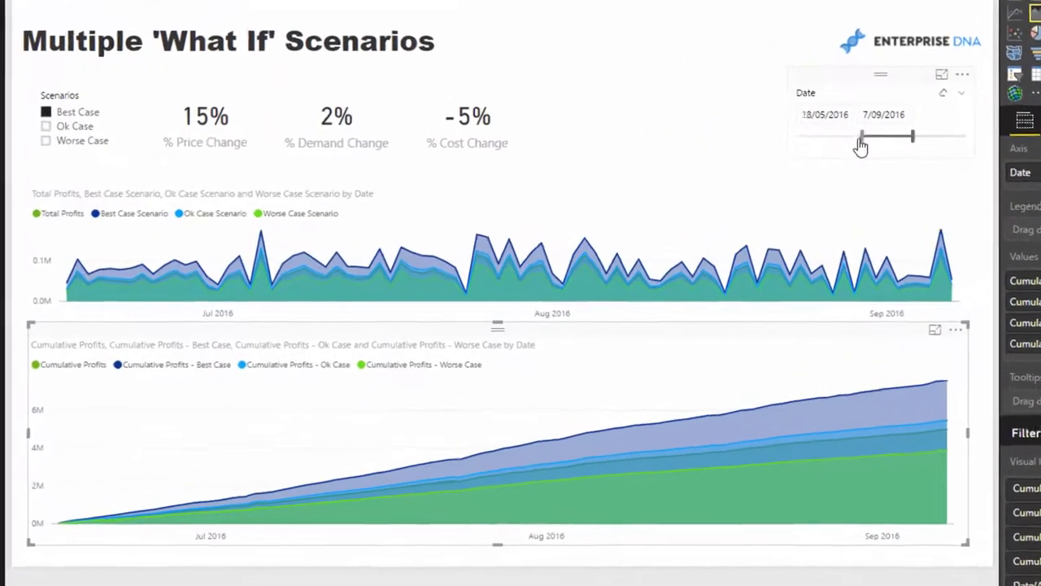
- Set the Date slicer to 17/06/2016–18/09/2016 and check Best Case cumulative profits (~8.46M) in Focus mode
drag(958, 123, 976, 123)
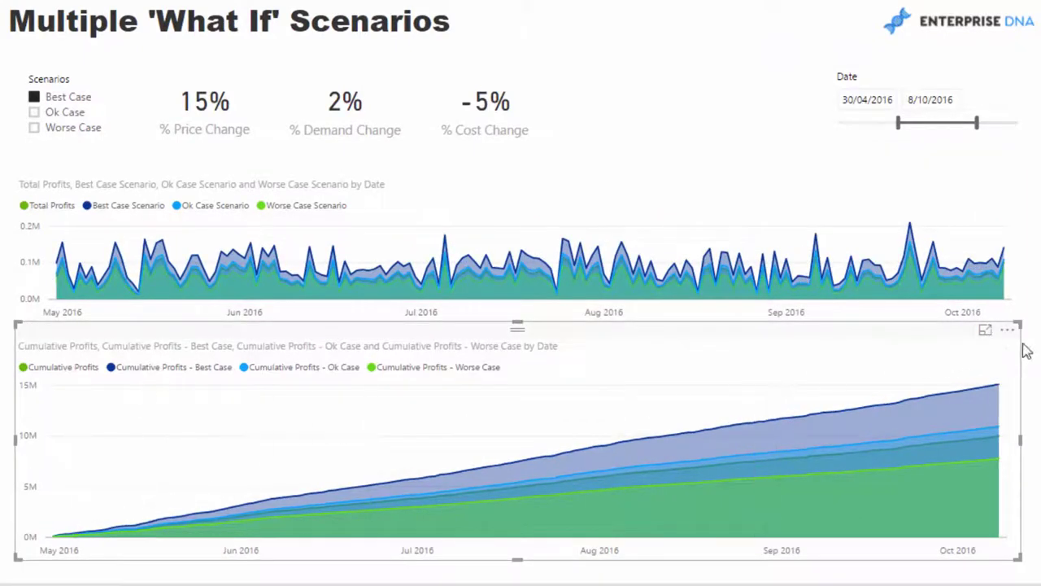
drag(900, 126, 926, 128)
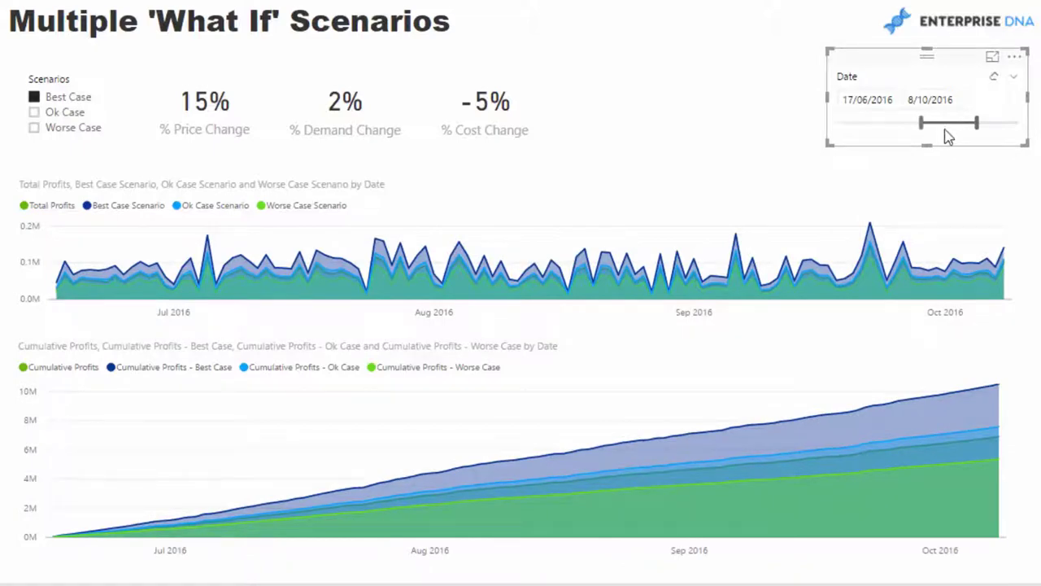
drag(977, 127, 969, 128)
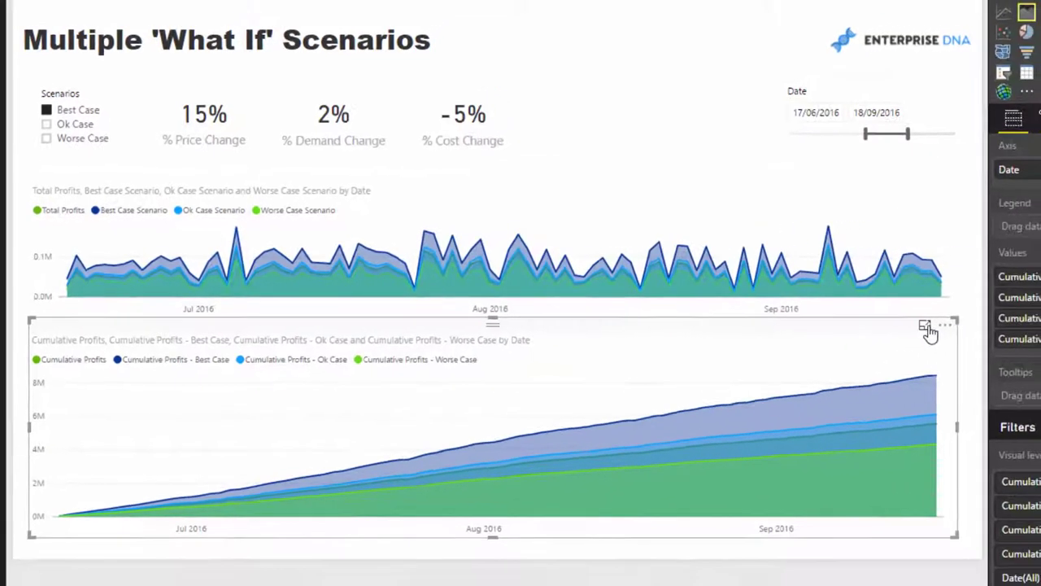
click(985, 329)
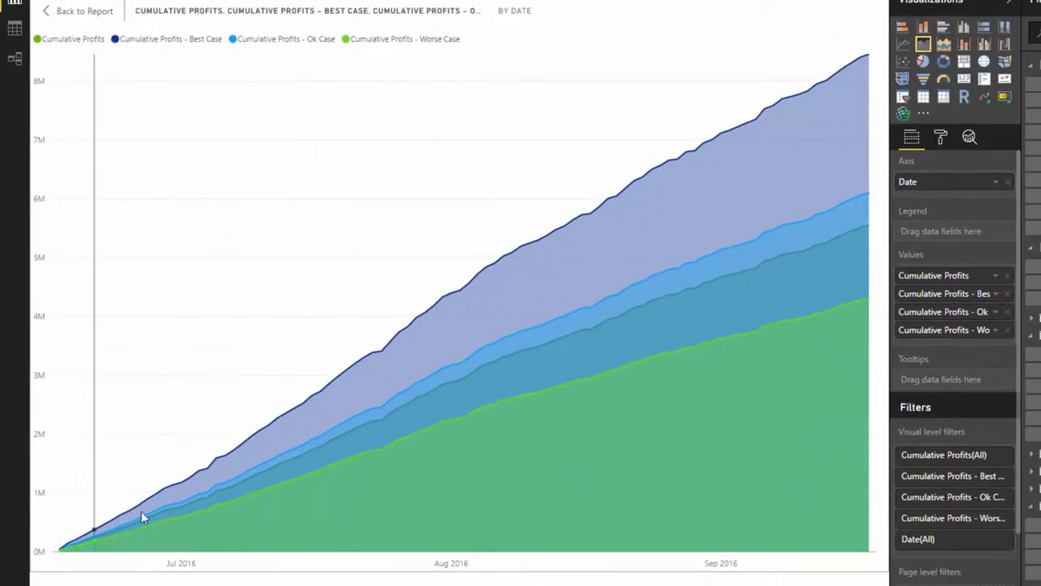
mouse_move(868, 58)
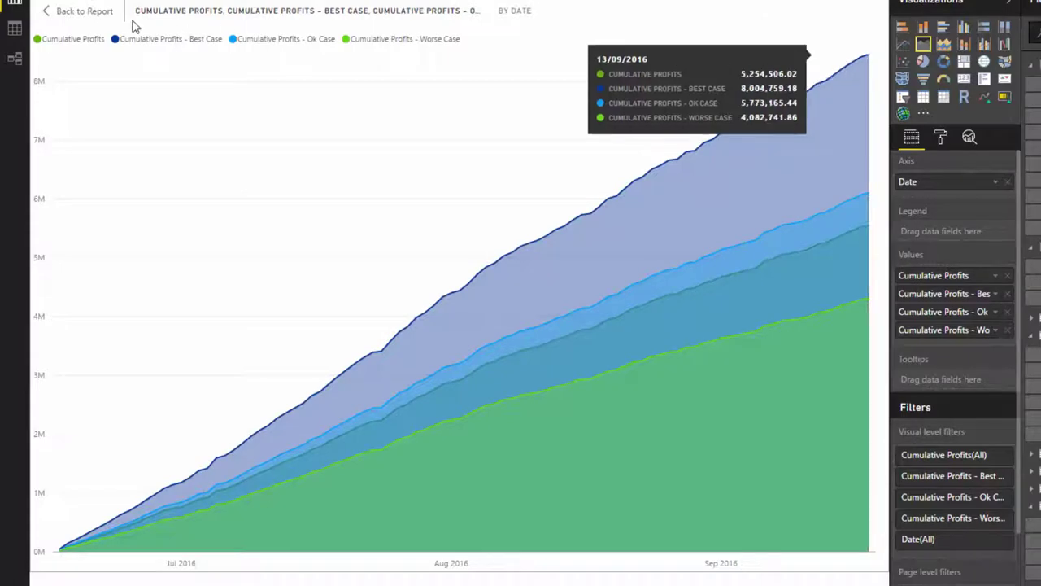
click(81, 12)
click(585, 119)
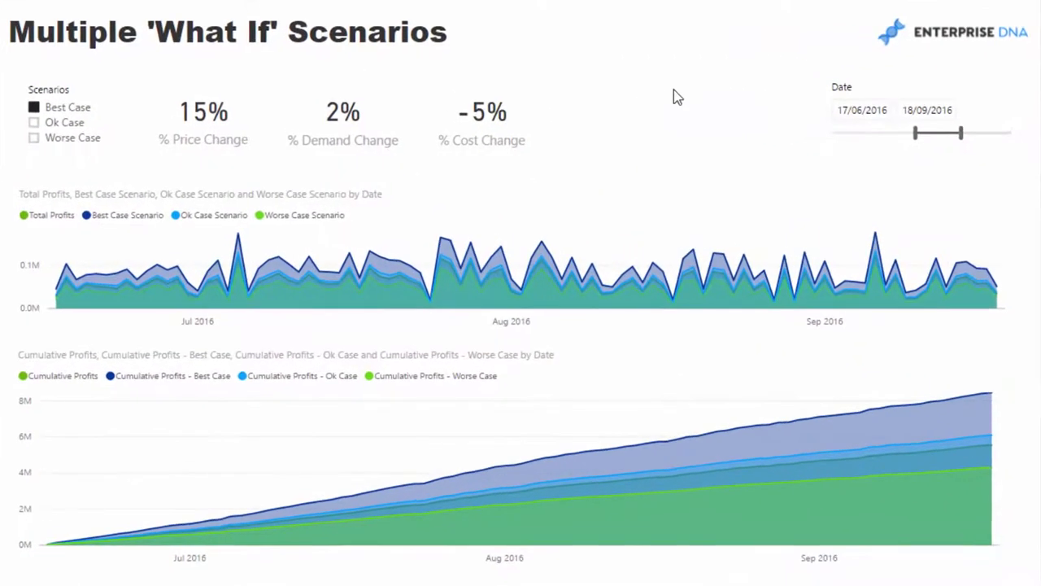
click(621, 185)
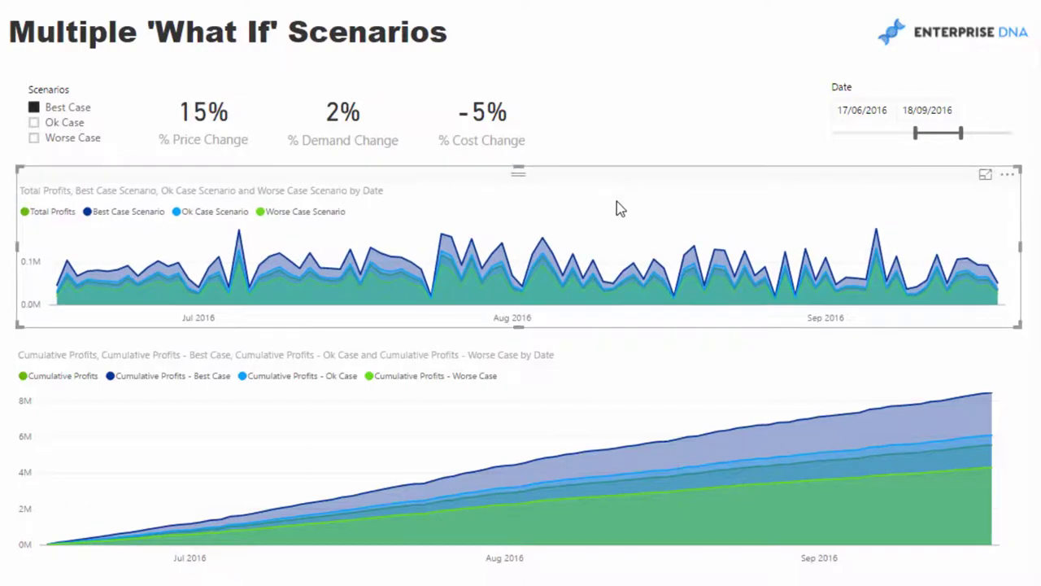
click(607, 359)
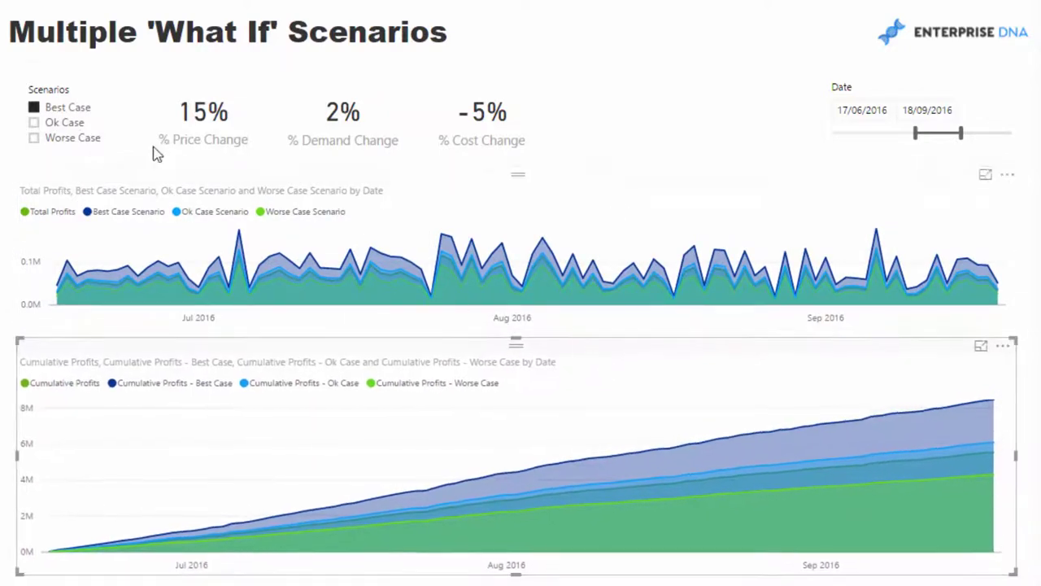